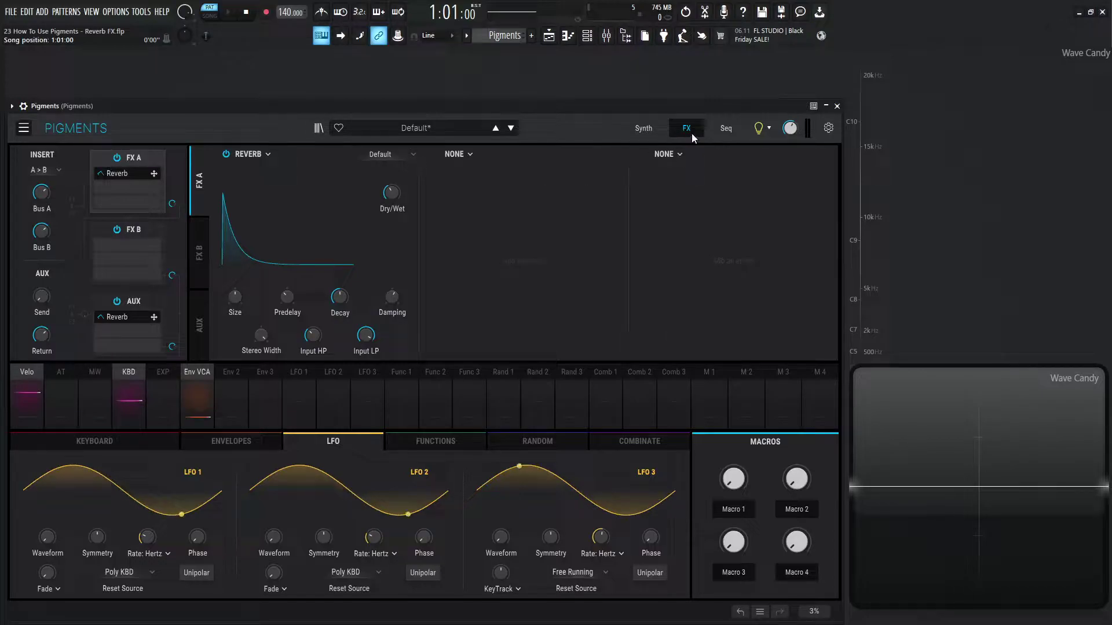
- Choose Reverb as the first effect in FX A and try out its Dry/Wet balance
left_click(263, 155)
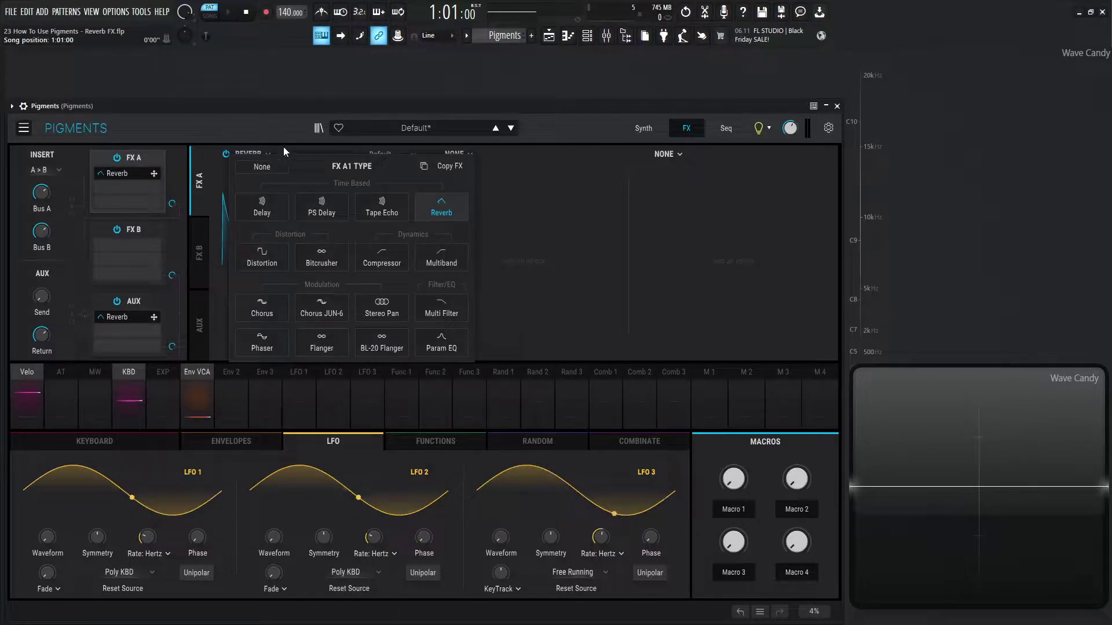
left_click(444, 207)
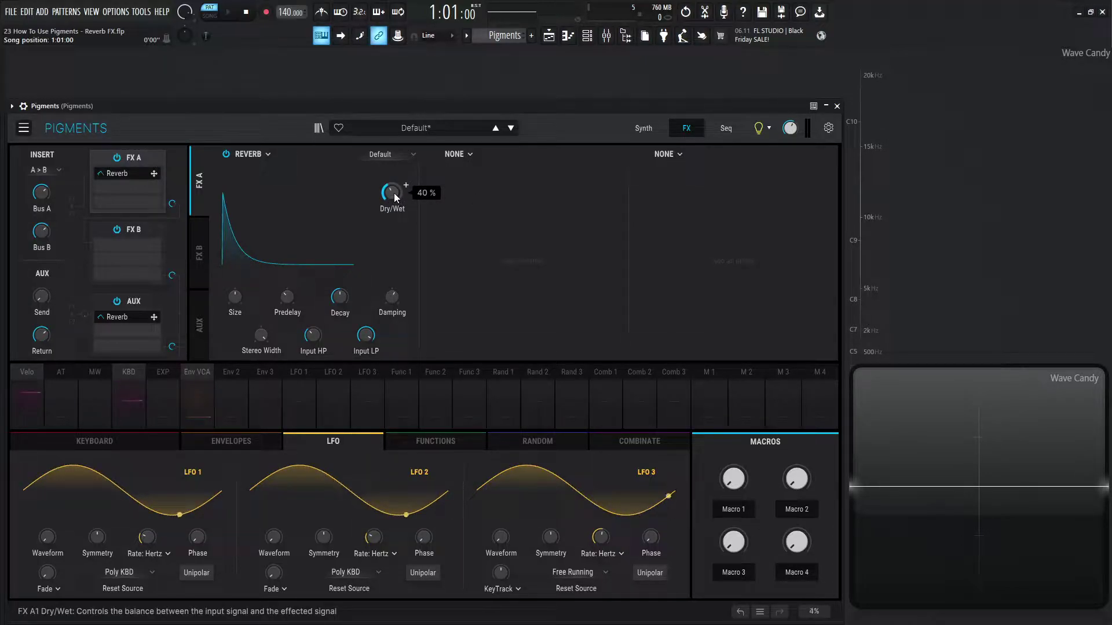
mouse_move(394, 193)
left_mouse_down()
mouse_move(393, 173)
mouse_move(394, 206)
mouse_move(393, 159)
mouse_move(393, 212)
left_mouse_up()
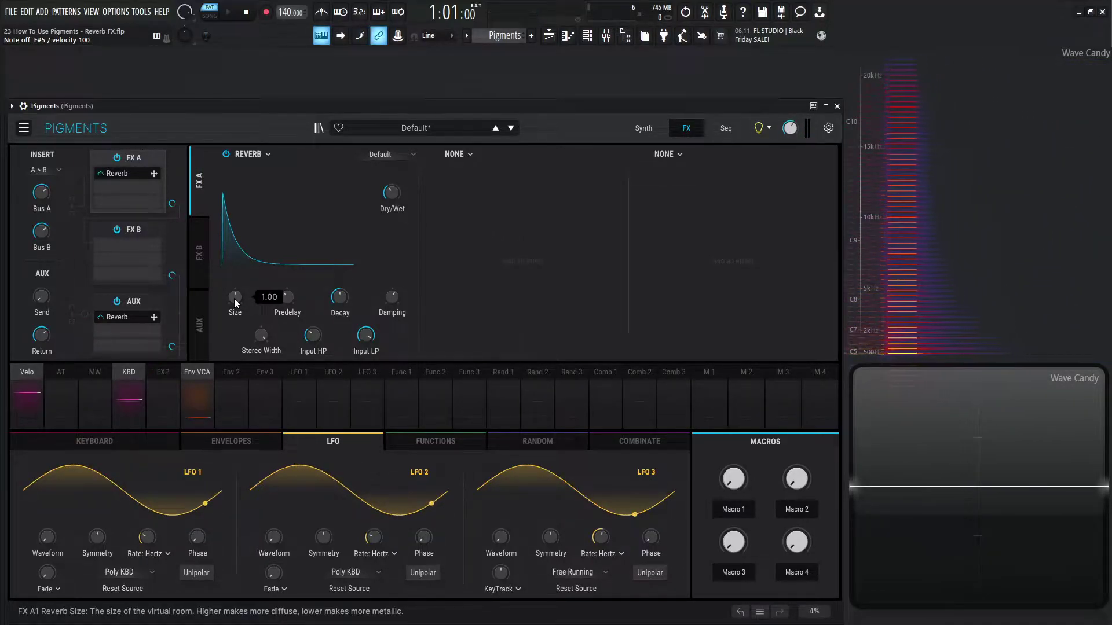
- Audition the reverb's Size at 0.323 and 1.90 by playing notes, and restore it to 1.00
left_click_drag(234, 297, 234, 316)
key("g")
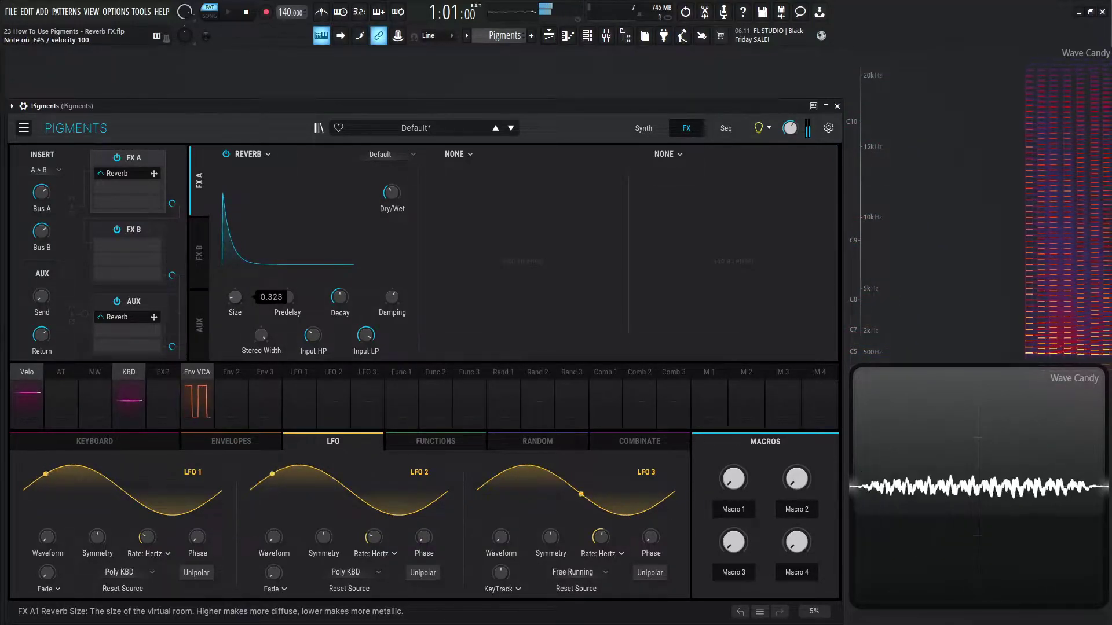
left_click_drag(234, 297, 234, 269)
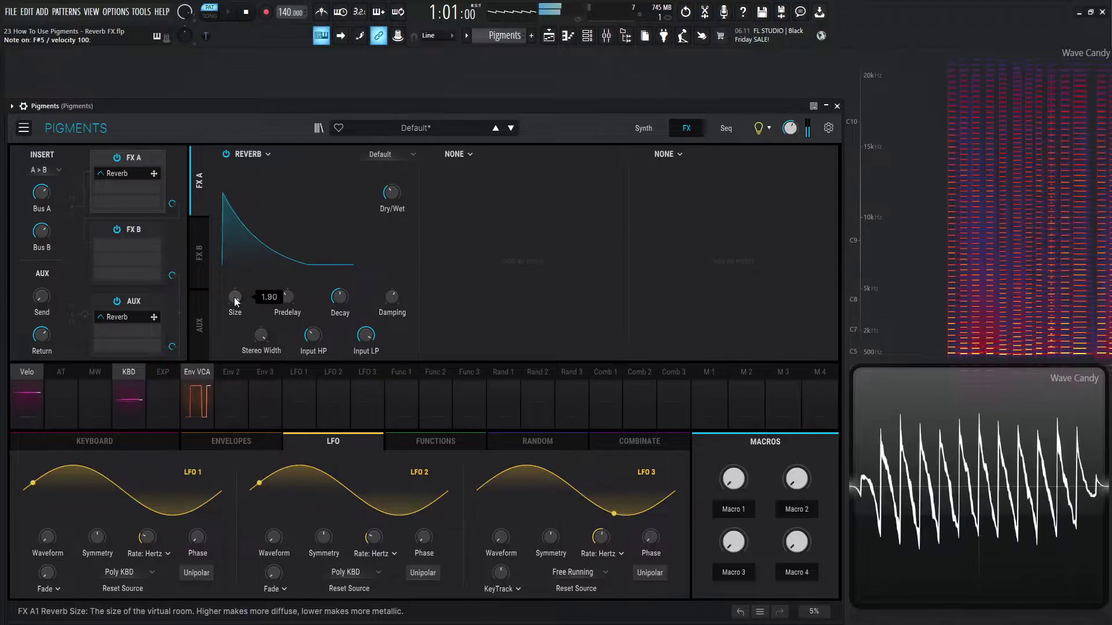
key("c")
key("c")
key("c")
key("c")
key("c")
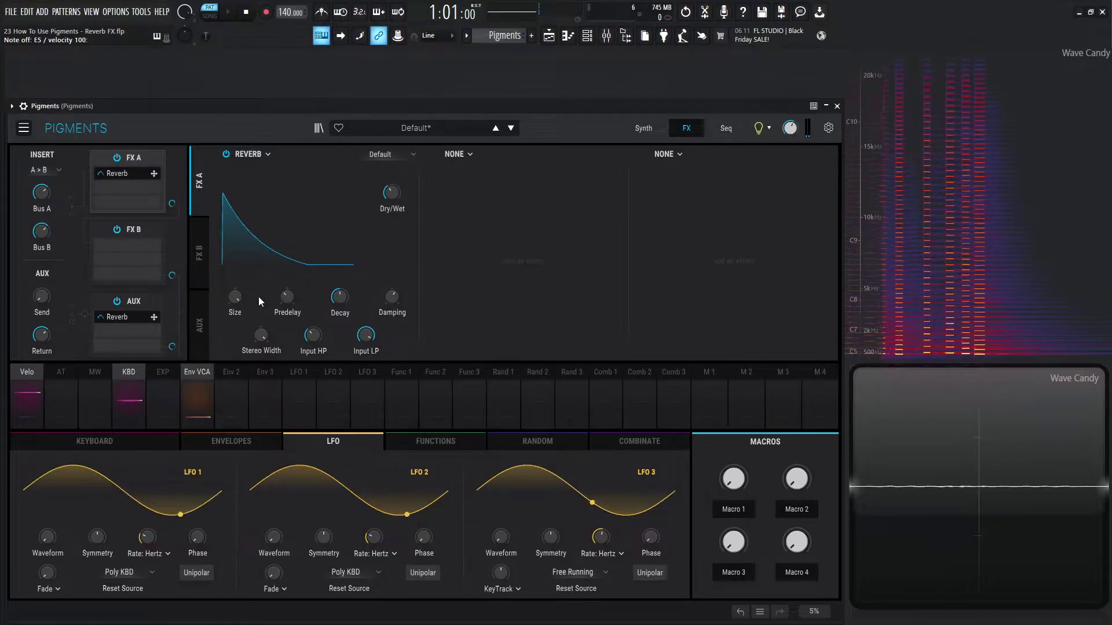
left_click_drag(242, 300, 236, 297)
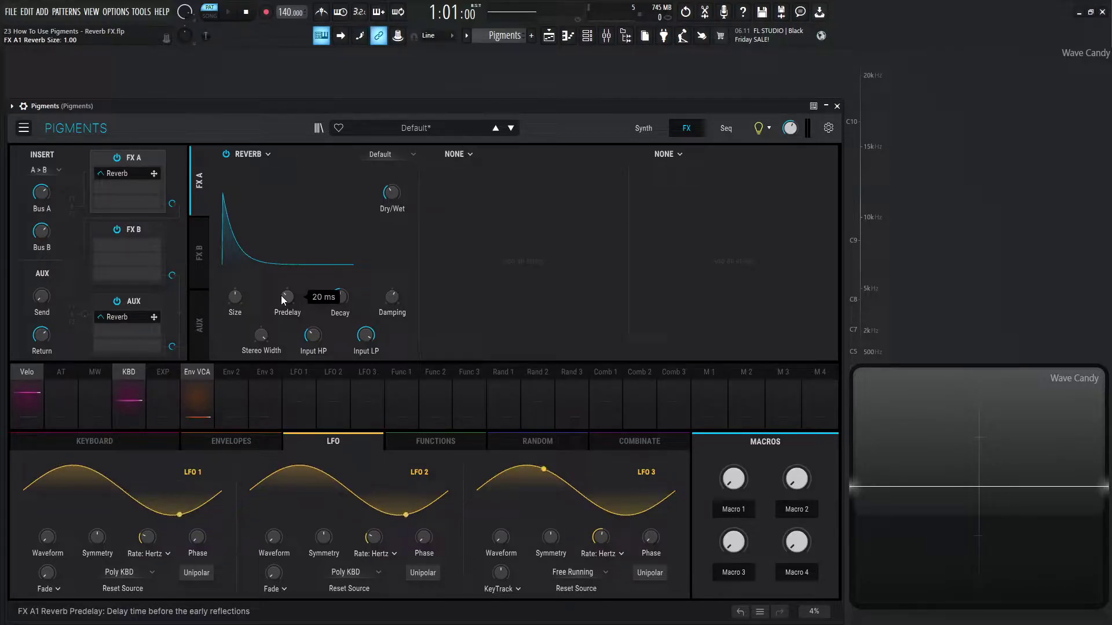
- Play repeated short notes to hear how the reverb sounds with its present Predelay
key("c")
key("c")
key("c")
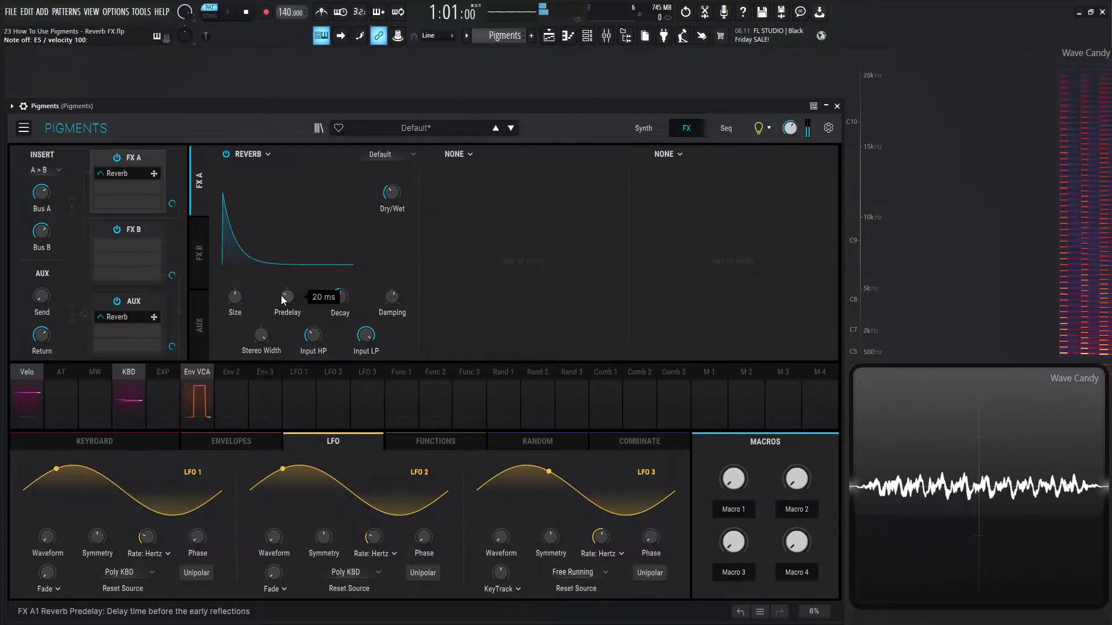
key("c")
key("c")
key("c")
- Audition the reverb with Predelay at 0 ms by playing several notes, and restore it to 20 ms
left_click_drag(287, 298, 286, 333)
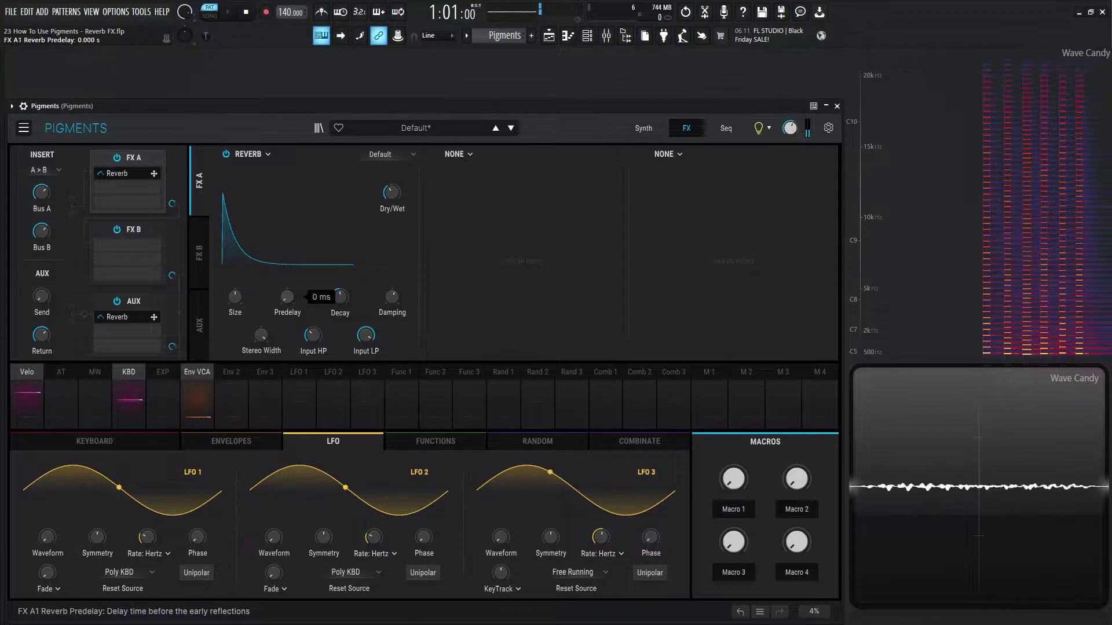
key("g")
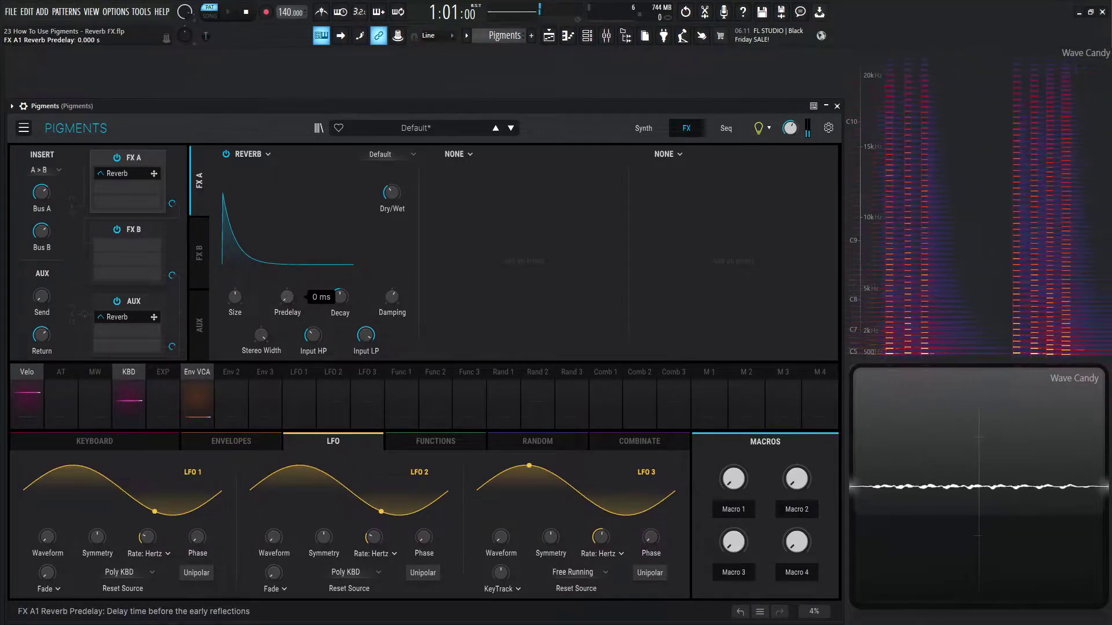
key("g")
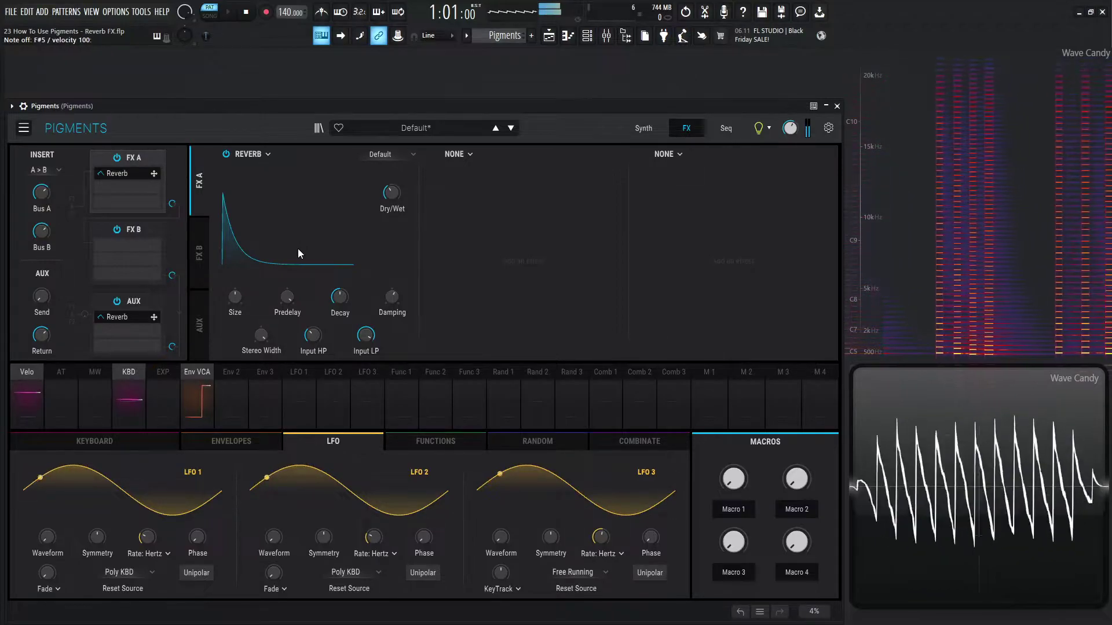
key("c")
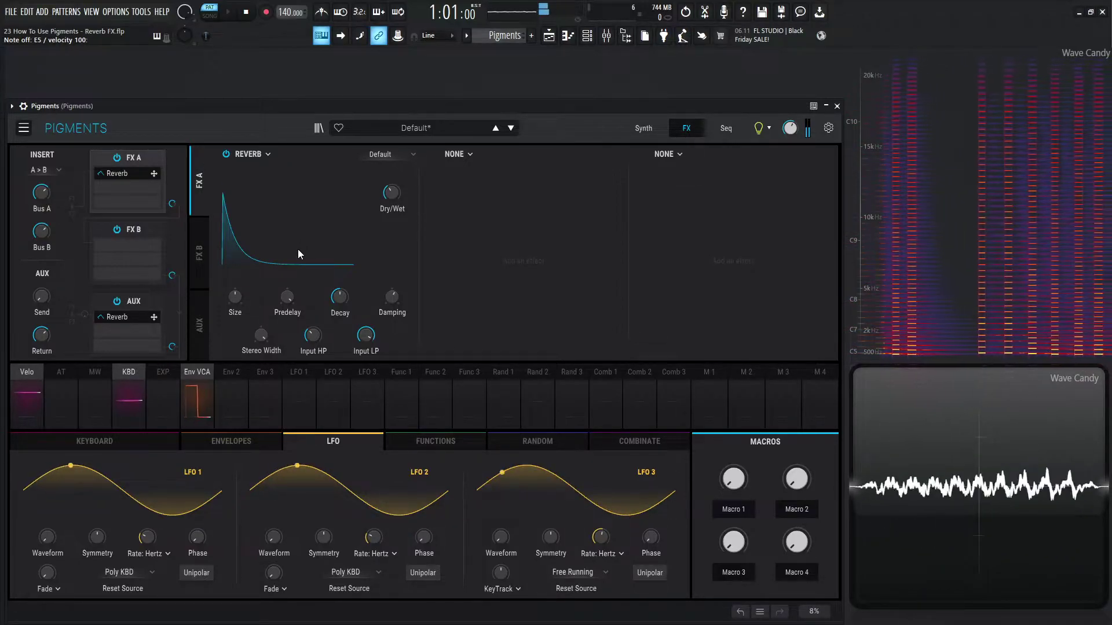
key("h")
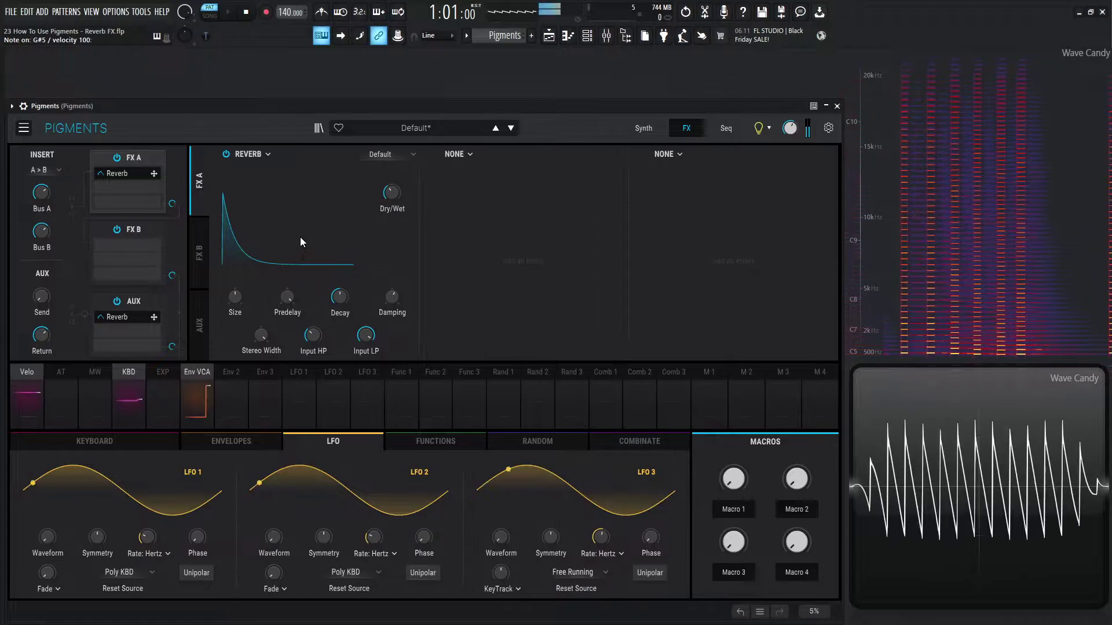
key("g")
key("c")
key("d")
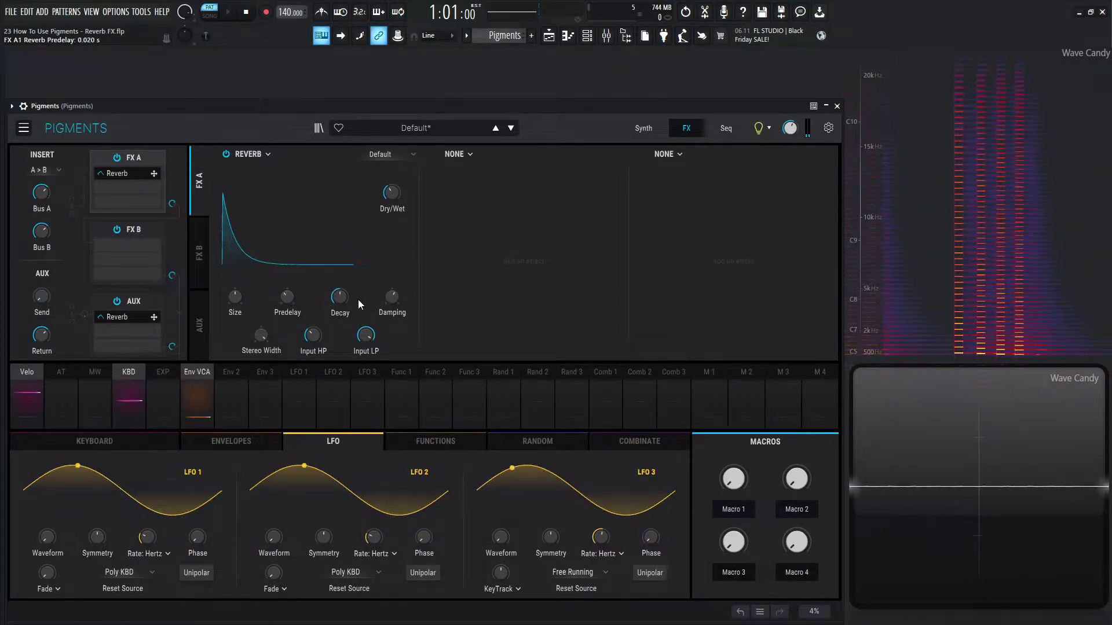
- Audition a long reverb Decay and a short one of 0.266, and restore Decay to 0.460
mouse_move(338, 299)
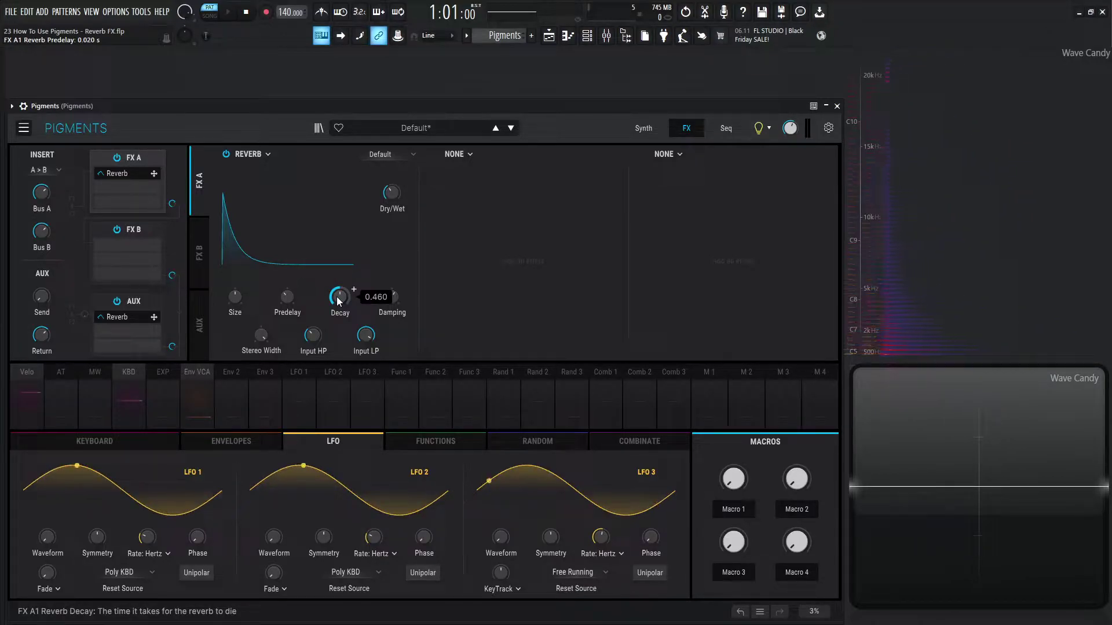
key("d")
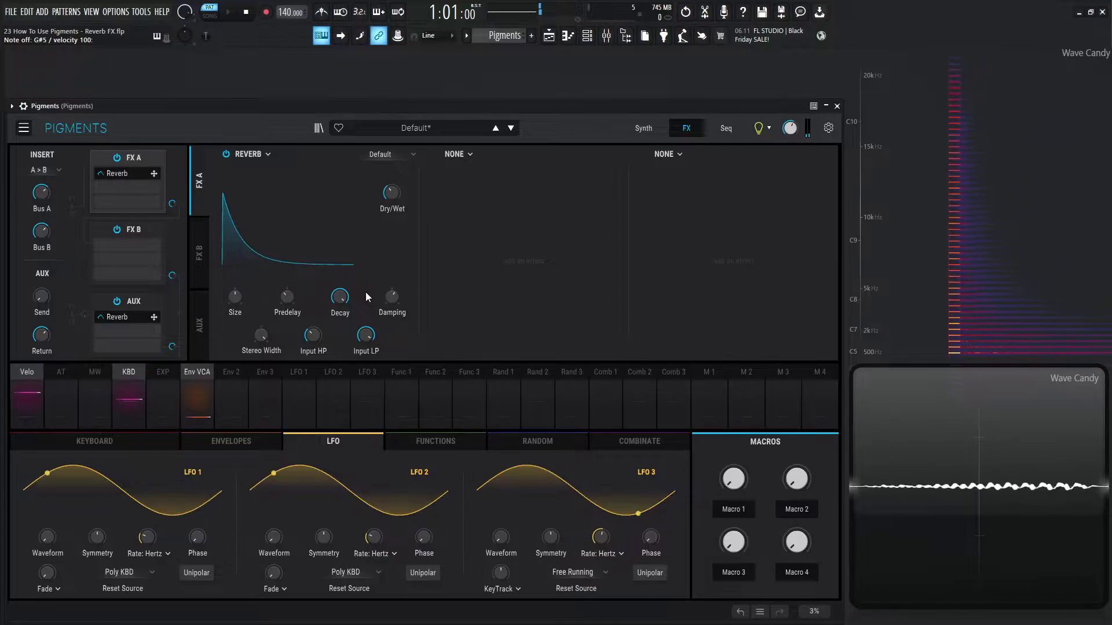
left_click_drag(340, 296, 340, 283)
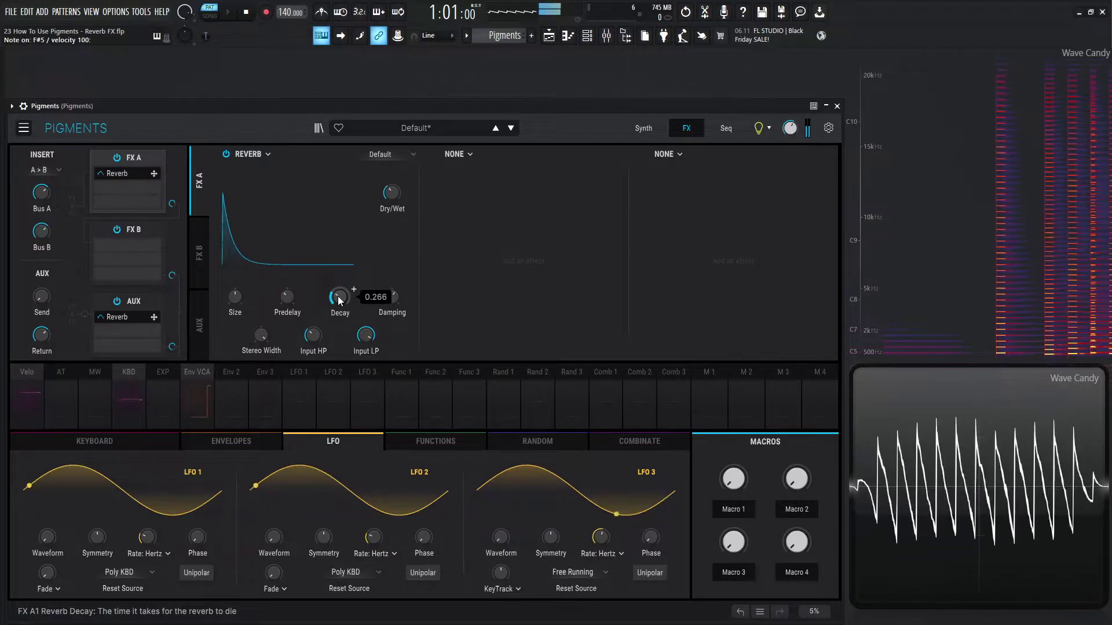
left_click_drag(338, 297, 339, 287)
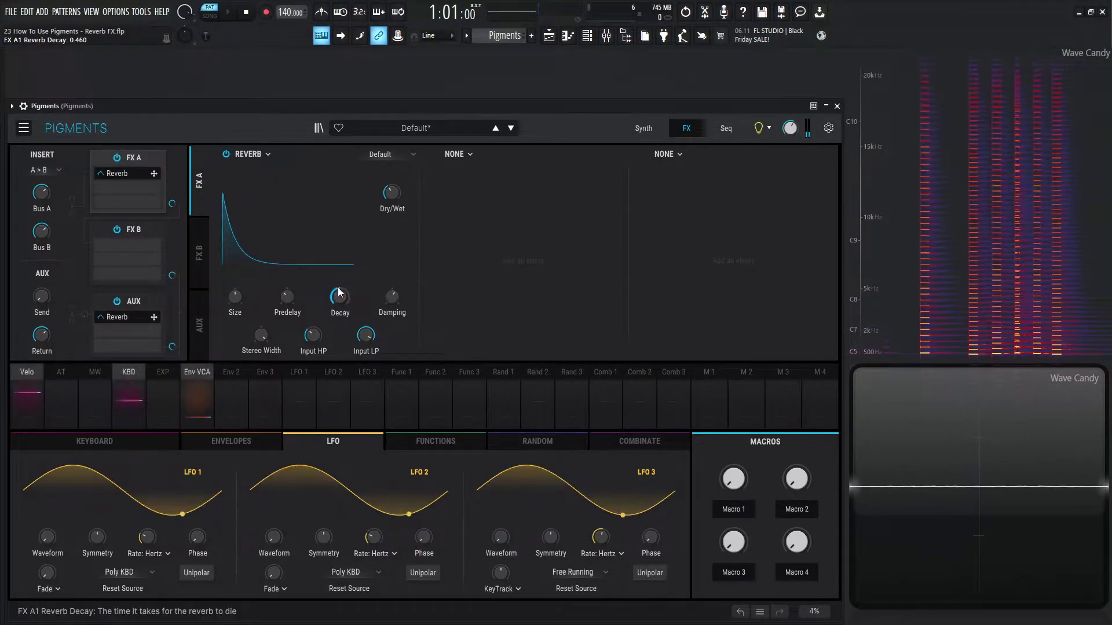
- Audition the reverb's Damping at 0.00 and at a high setting, and reset it to its default
mouse_move(395, 305)
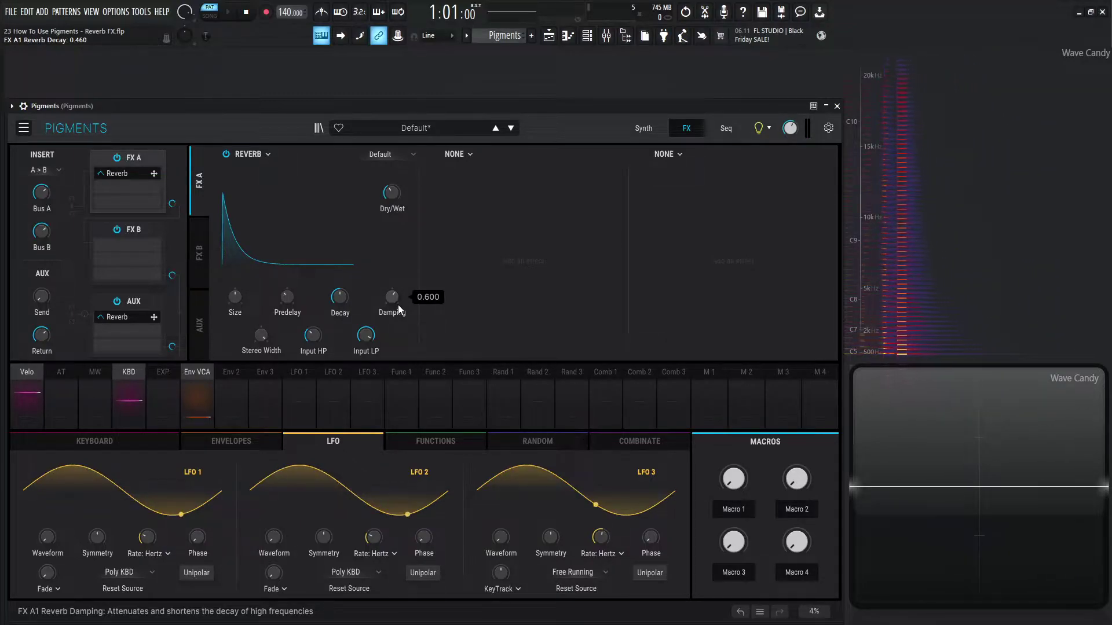
left_click_drag(391, 301, 391, 362)
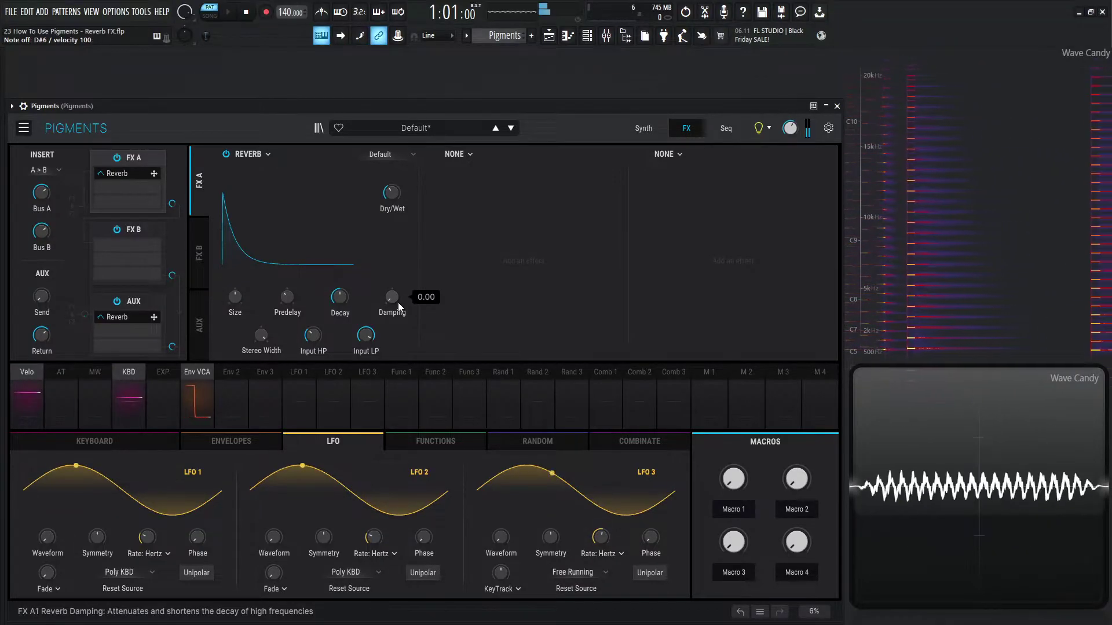
left_click_drag(394, 297, 405, 296)
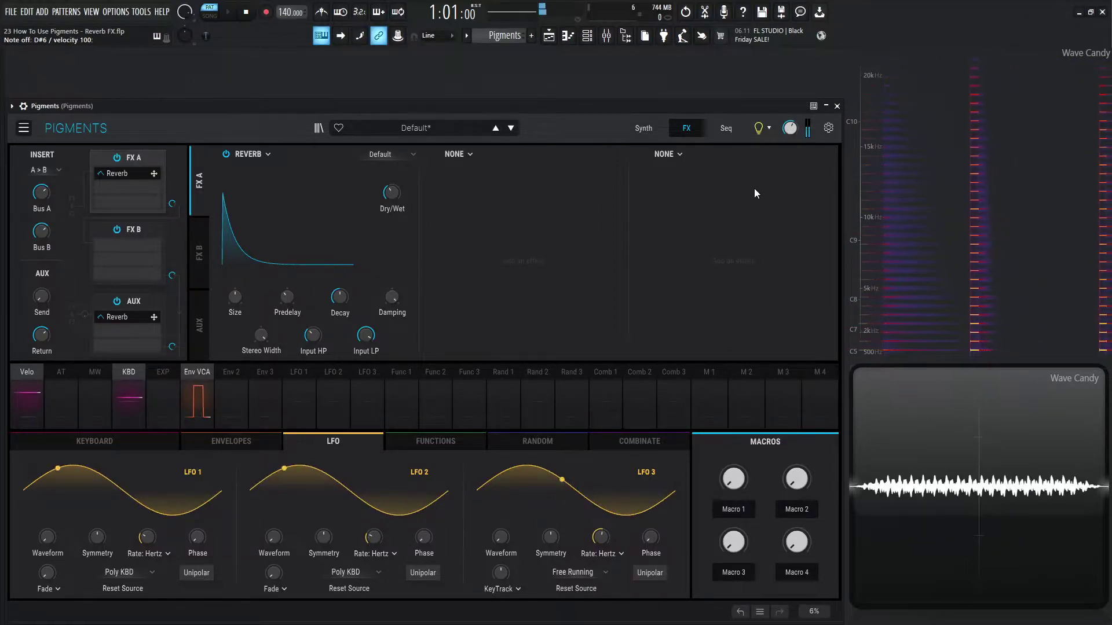
double_click(391, 296)
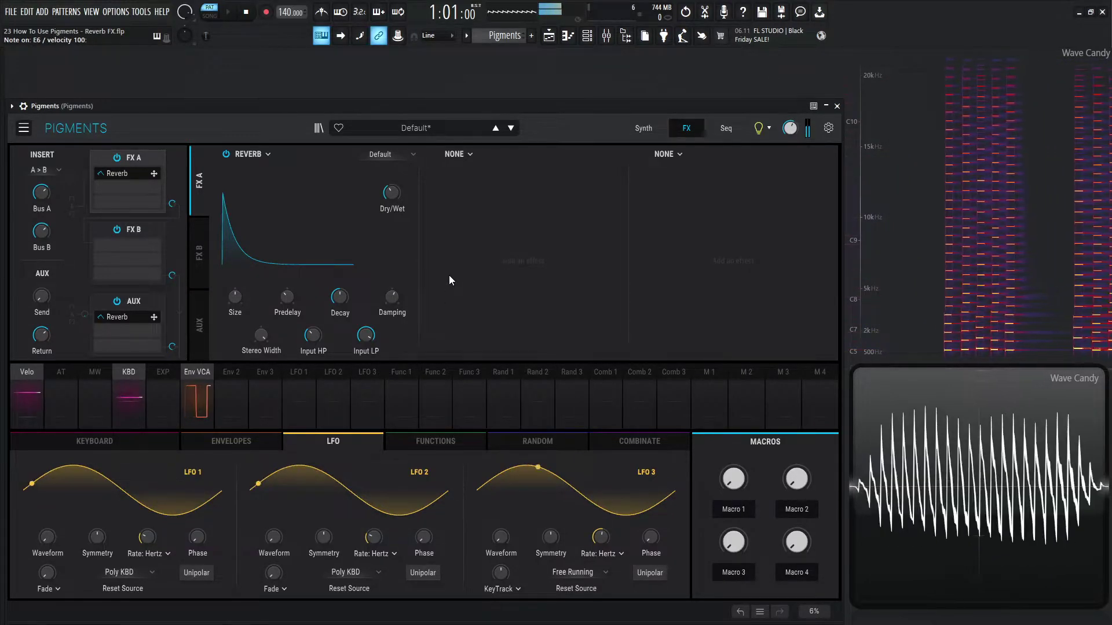
- Audition the reverb with Stereo Width at its minimum, and reset the width to its default
mouse_move(261, 336)
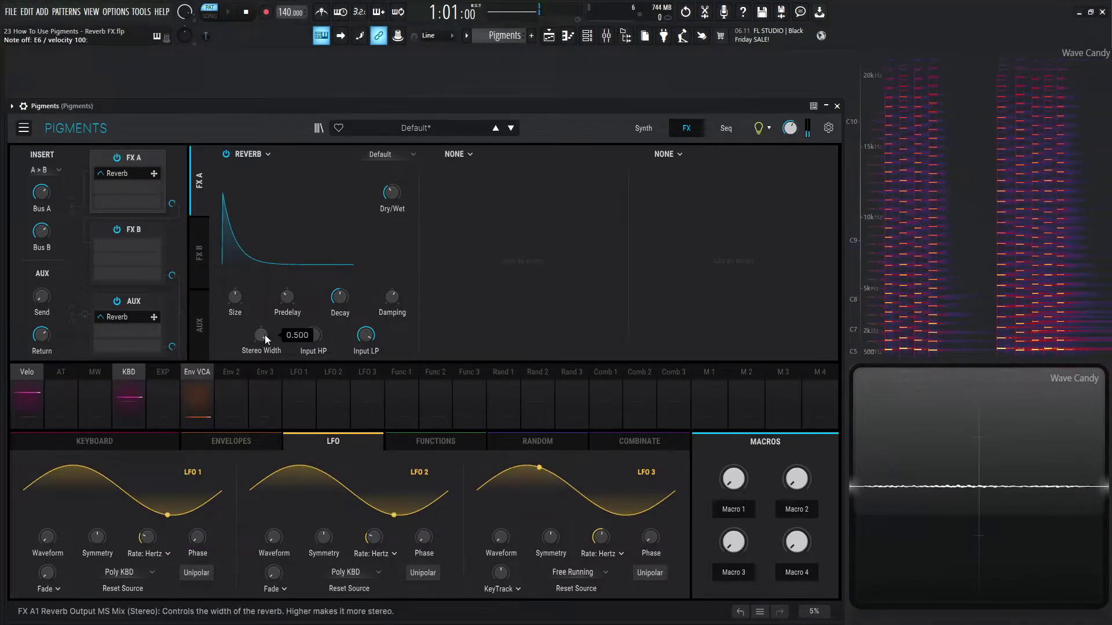
left_click_drag(266, 337, 266, 377)
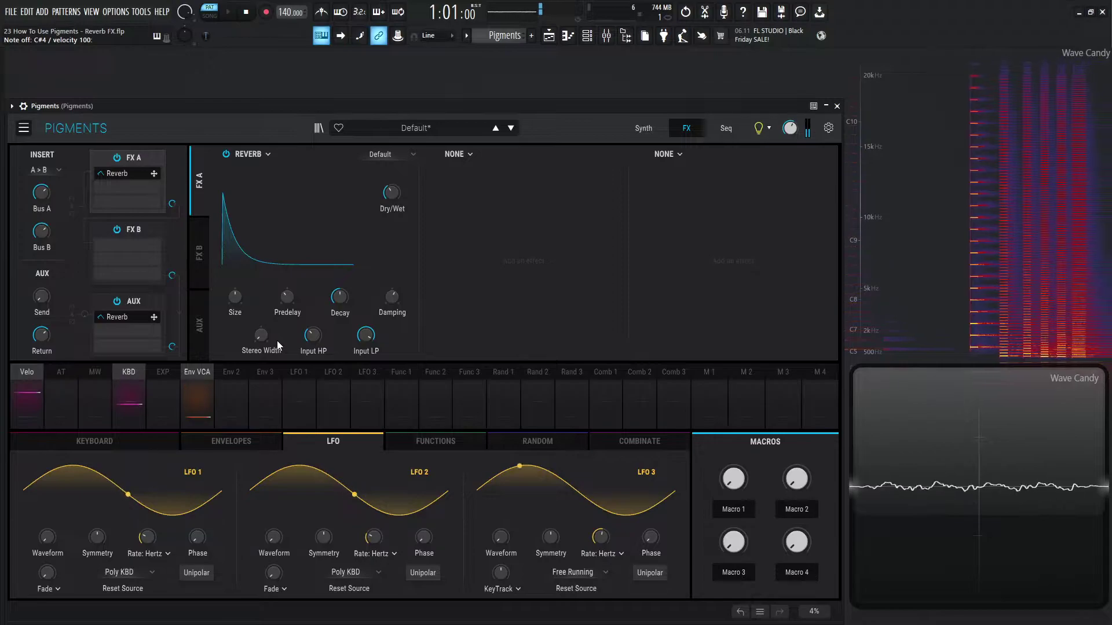
double_click(258, 335)
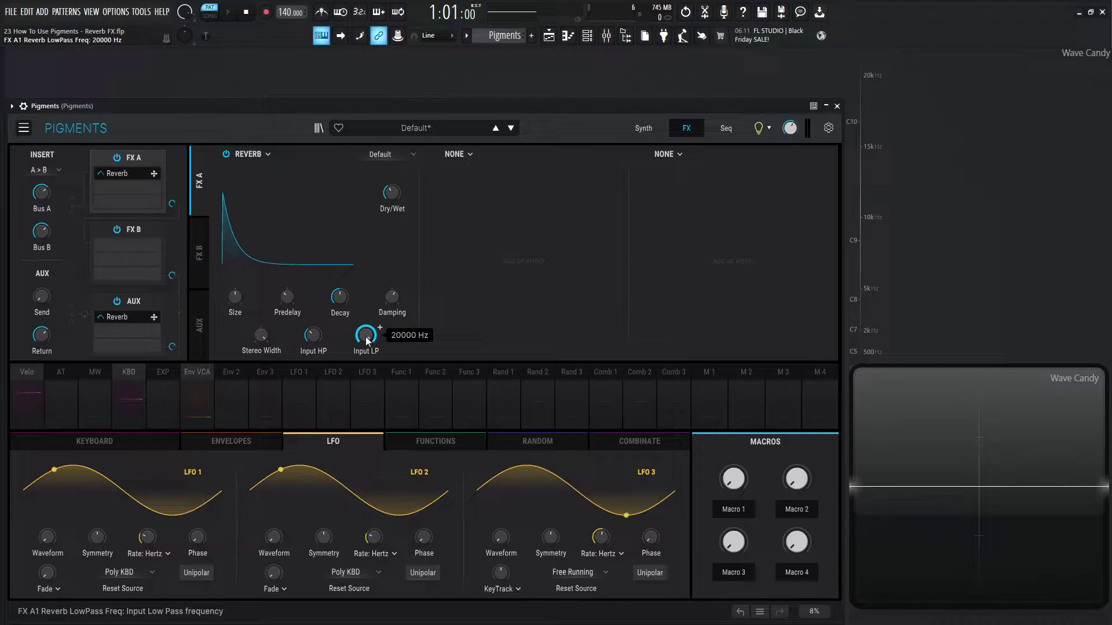
- Set the reverb's Input HP to 30 Hz and lower Engine 1's Coarse tuning for a deeper test sound
mouse_move(327, 328)
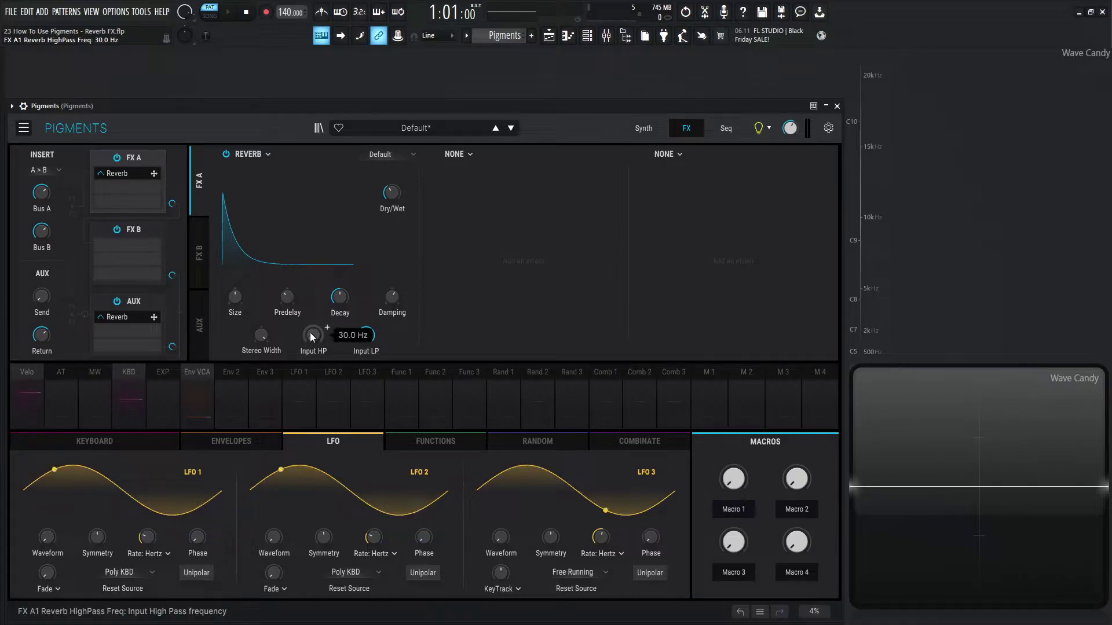
left_click_drag(312, 337, 328, 339)
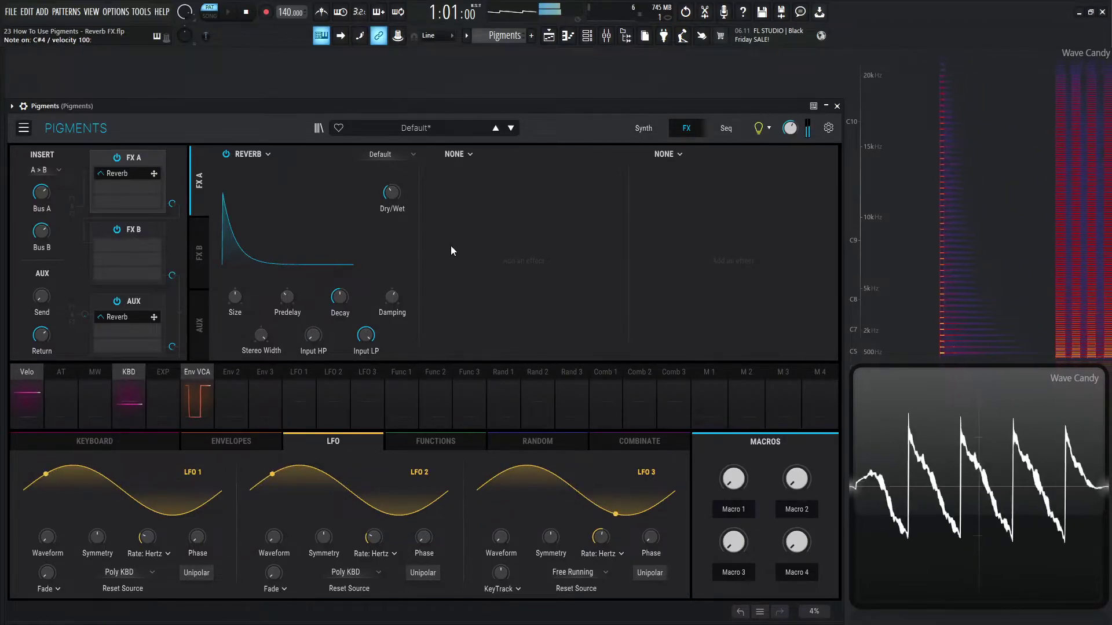
left_click(644, 128)
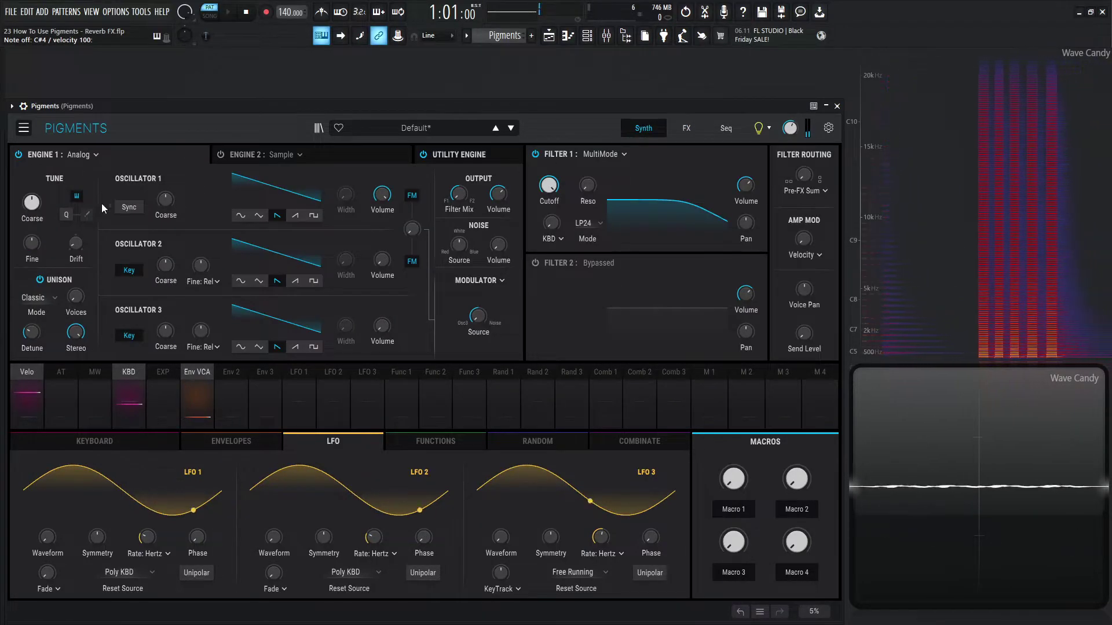
left_click_drag(31, 203, 32, 216)
left_click(686, 128)
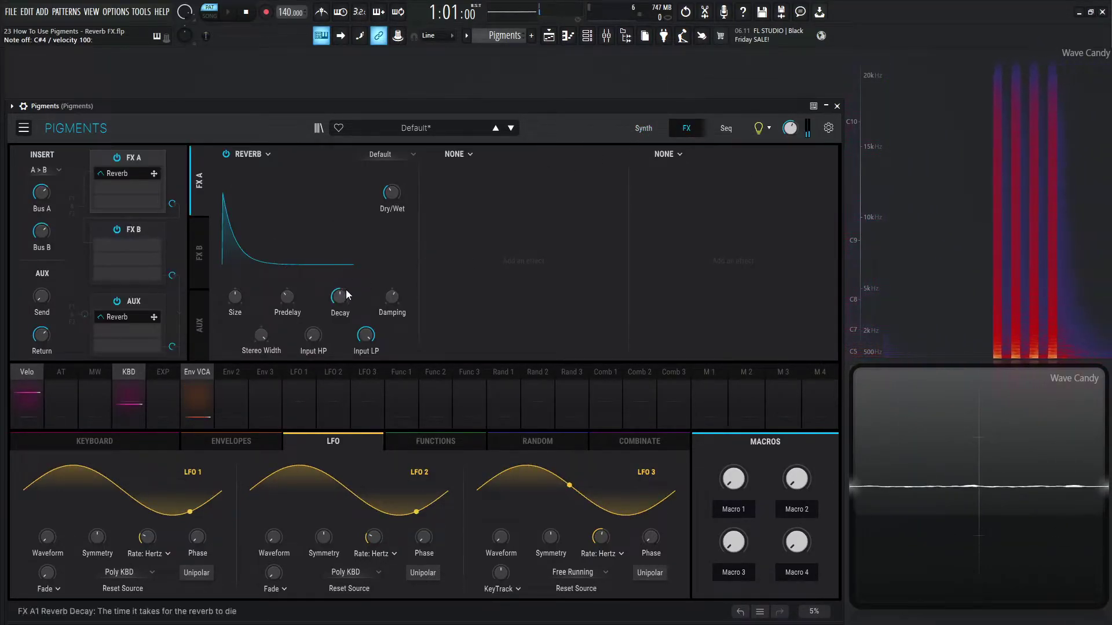
- Raise the reverb's Dry/Wet to 56% and sweep Input HP up to about 1028 Hz and back to its minimum
left_click_drag(392, 193, 392, 177)
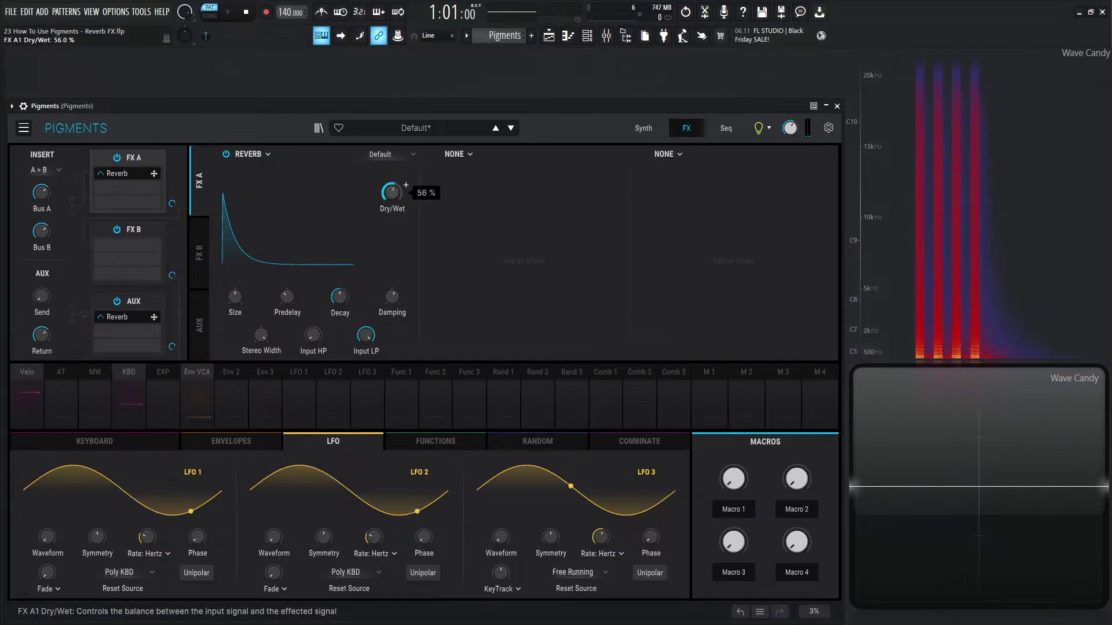
left_click(311, 337)
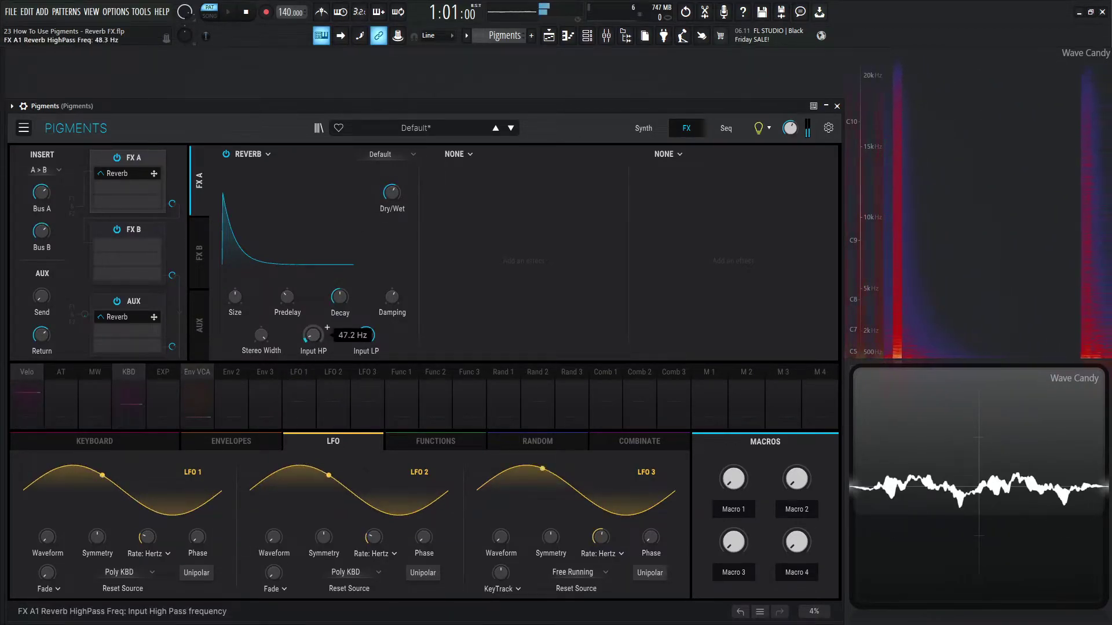
left_click_drag(311, 337, 315, 339)
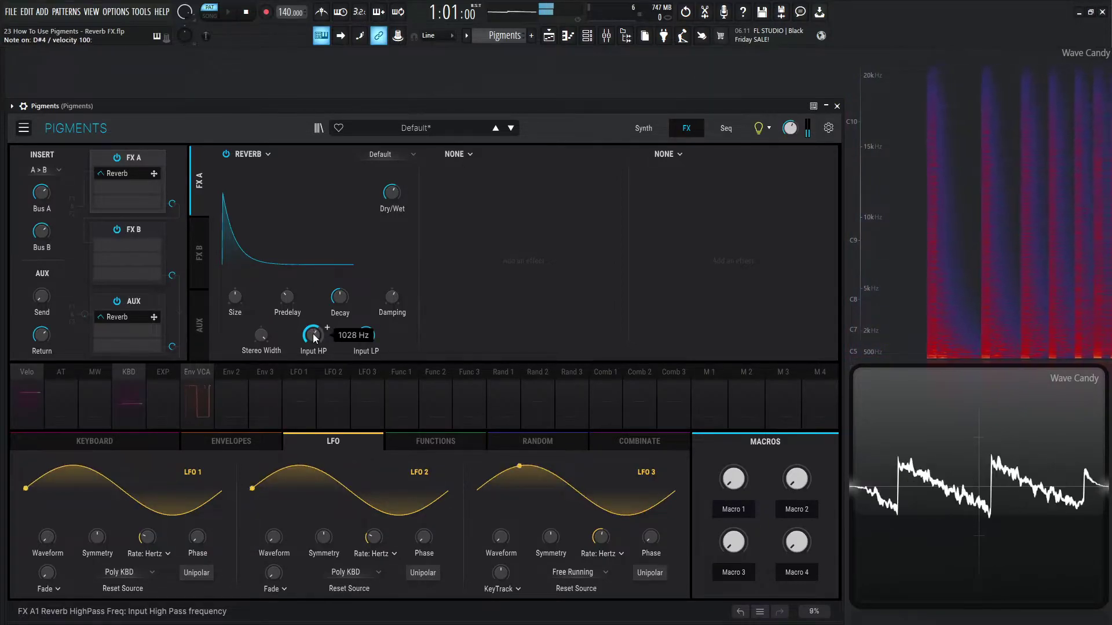
left_click_drag(316, 339, 316, 343)
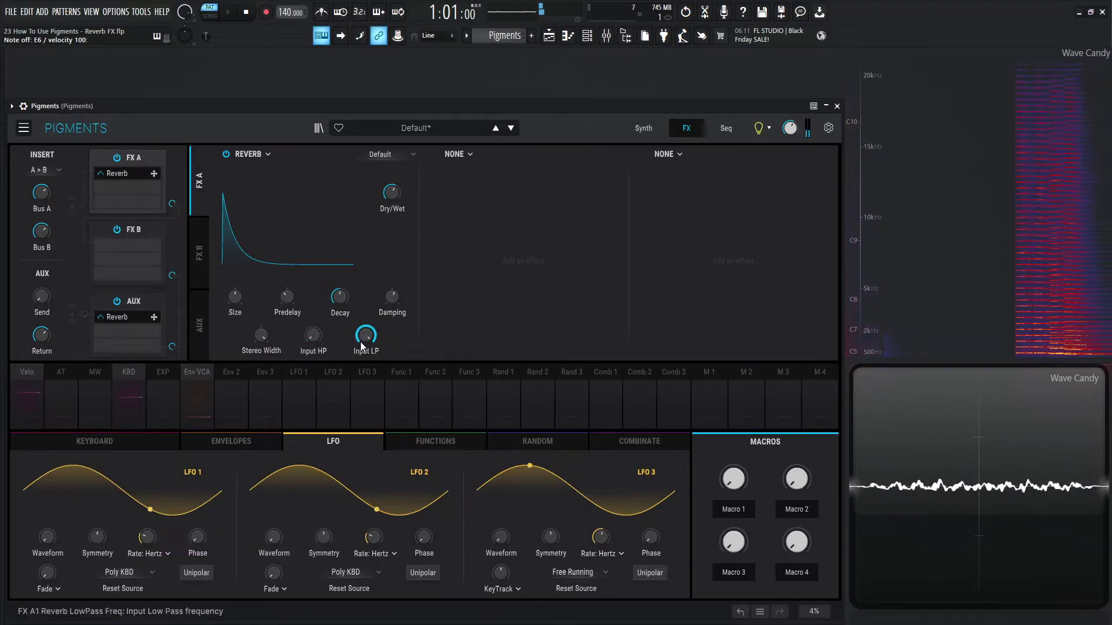
- Try the reverb's Input LP filter, and load the Default reverb preset to reset all its settings
left_click_drag(360, 342, 360, 345)
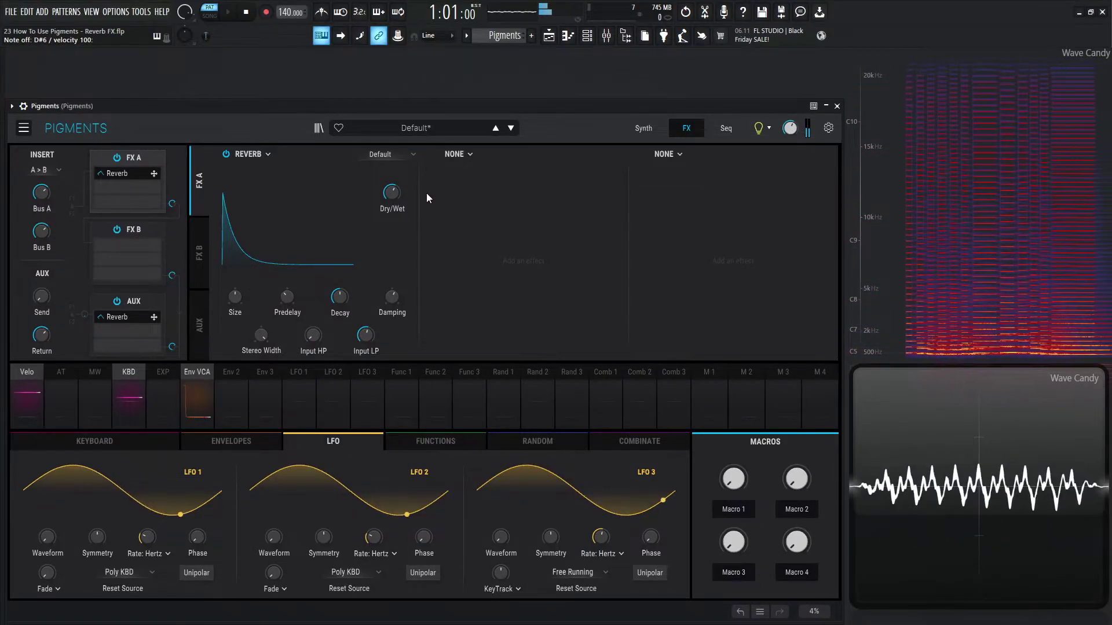
left_click(390, 155)
left_click(392, 184)
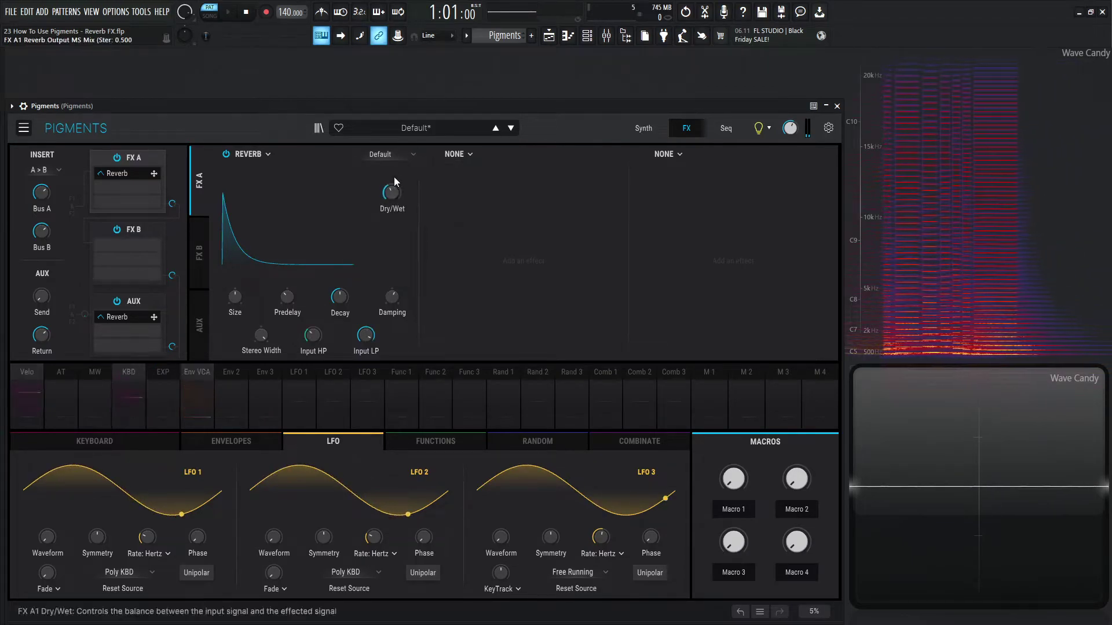
- Load the Cathedral reverb preset and raise Engine 1's Oscillator 2 volume to 0 dB for a fuller test sound
left_click(393, 157)
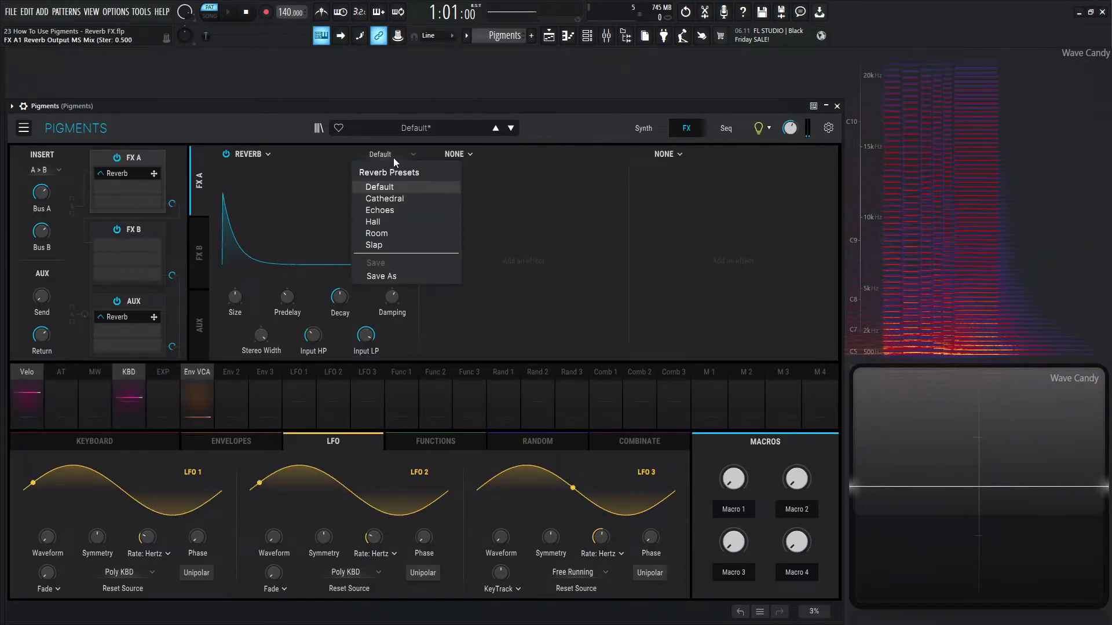
left_click(401, 200)
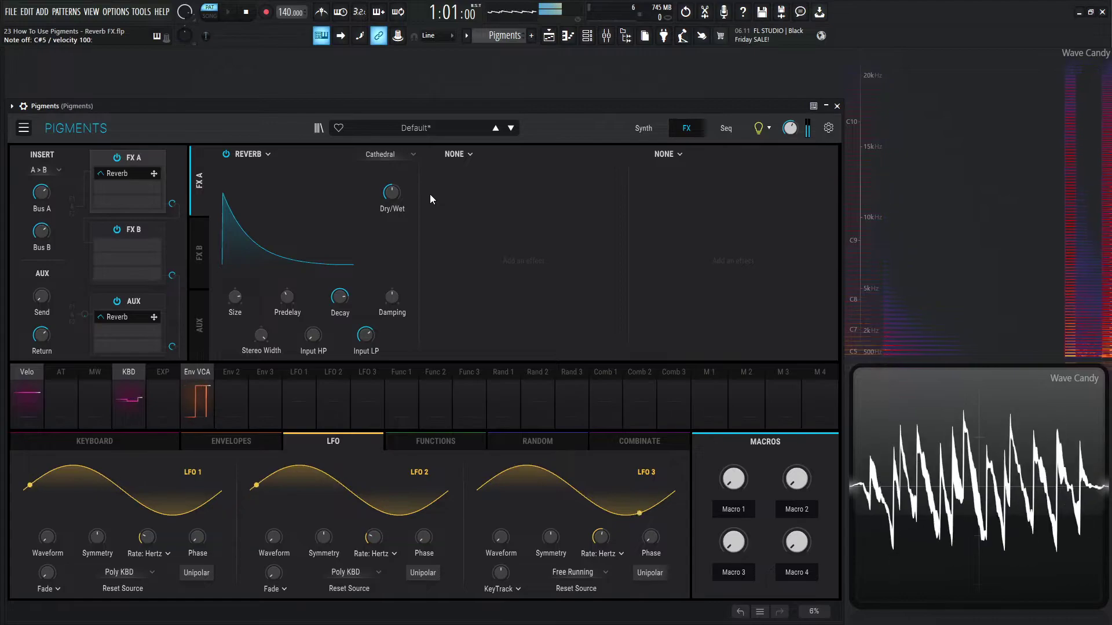
left_click(643, 126)
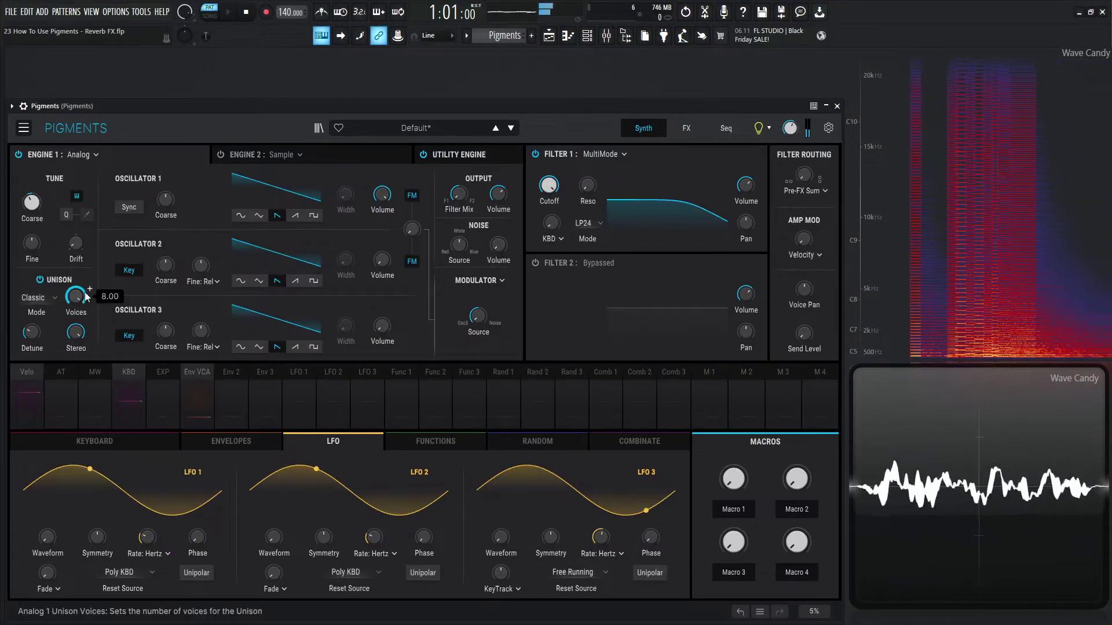
left_click_drag(380, 263, 381, 203)
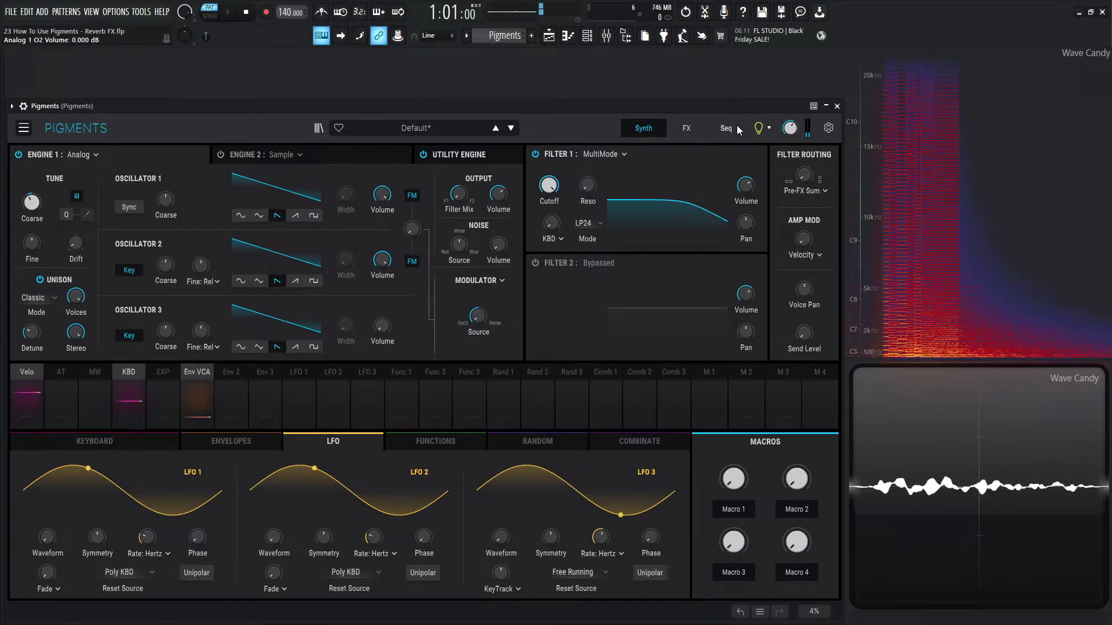
left_click(685, 130)
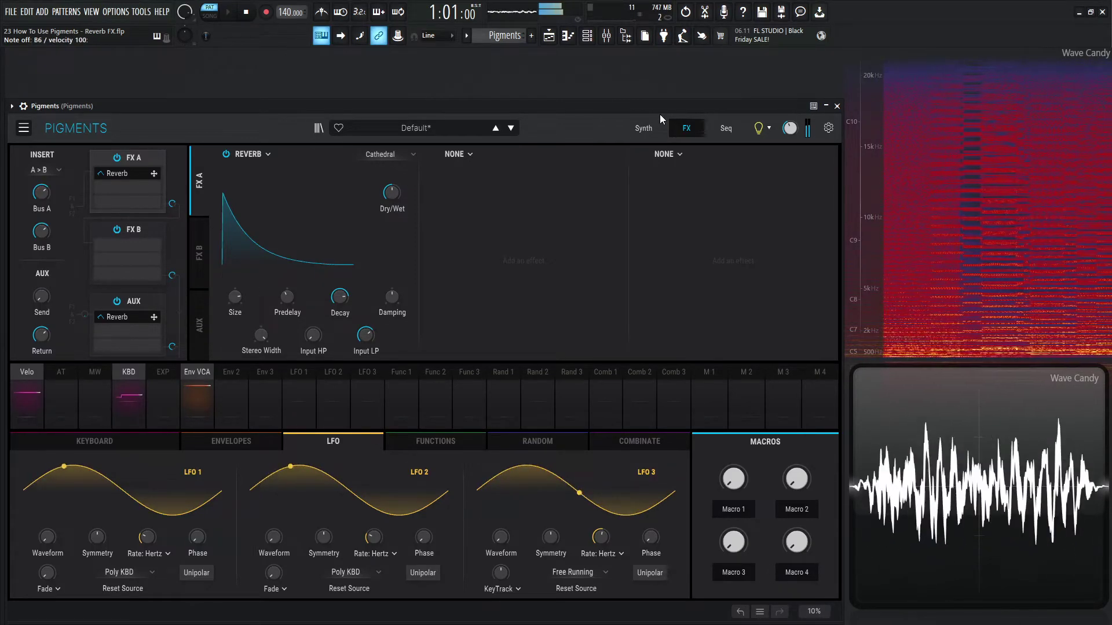
- Audition the Echoes reverb preset followed by the Hall preset
left_click(400, 154)
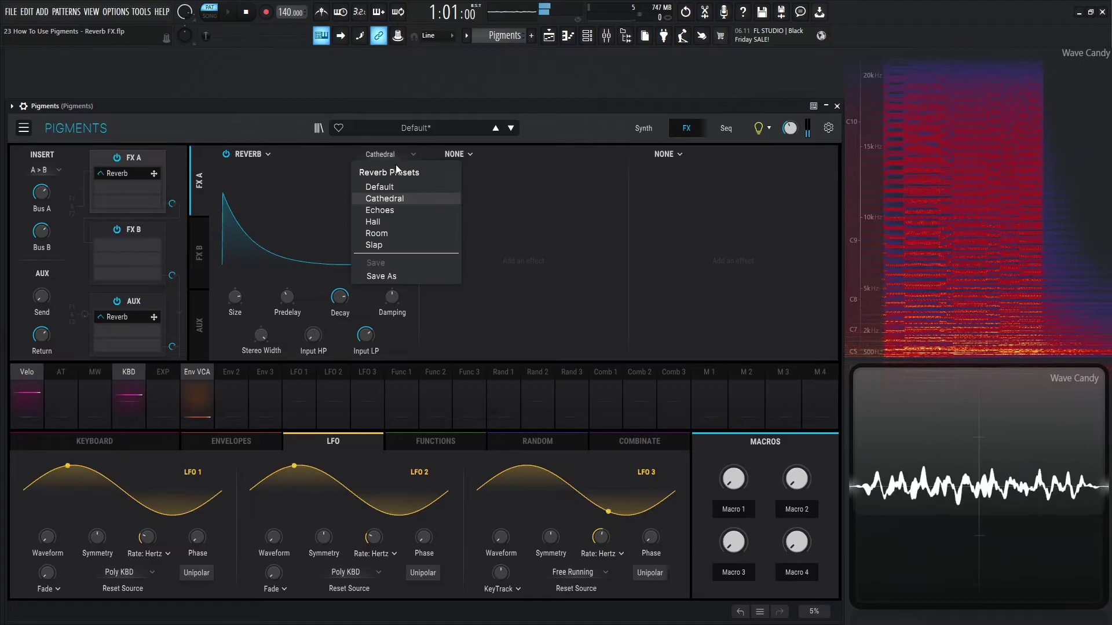
left_click(398, 210)
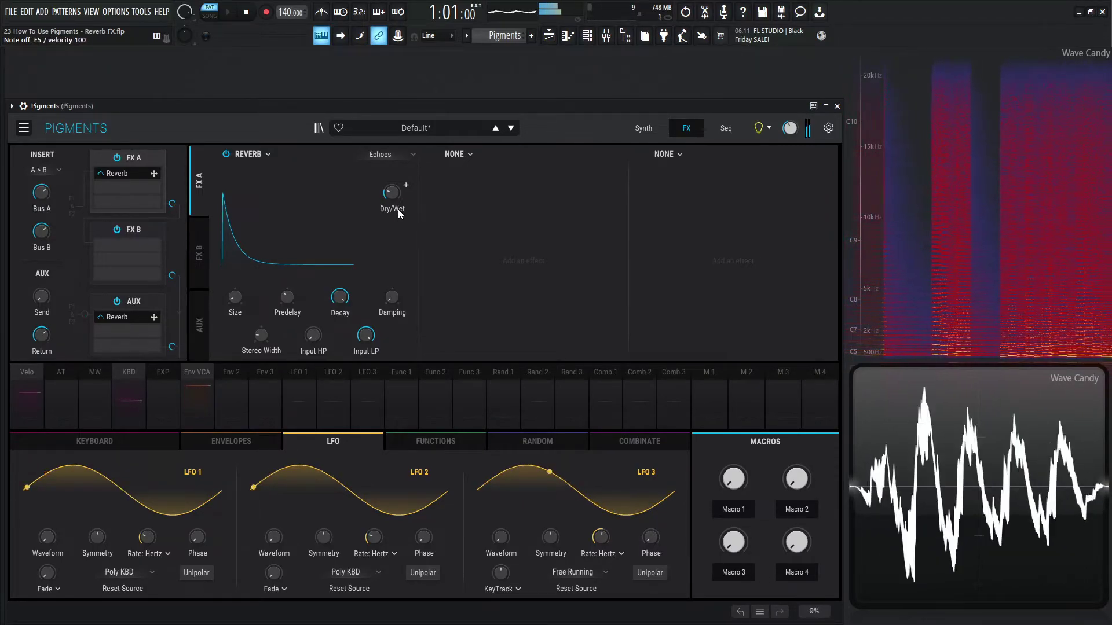
left_click(402, 153)
left_click(404, 223)
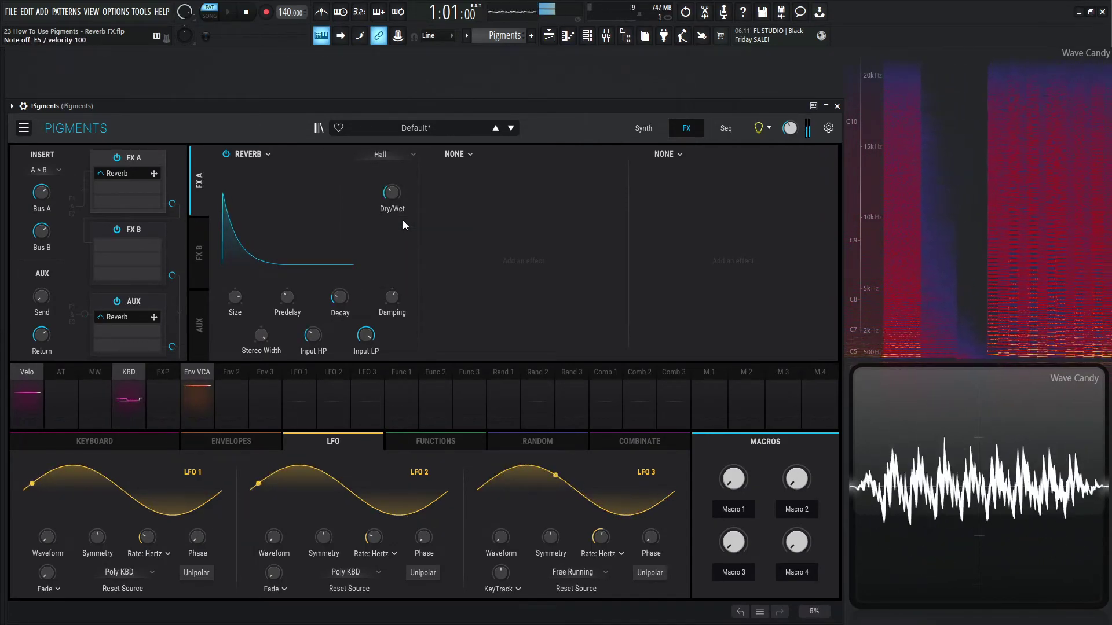
- Audition the Room reverb preset, and load the Slap preset to compare it
left_click(409, 155)
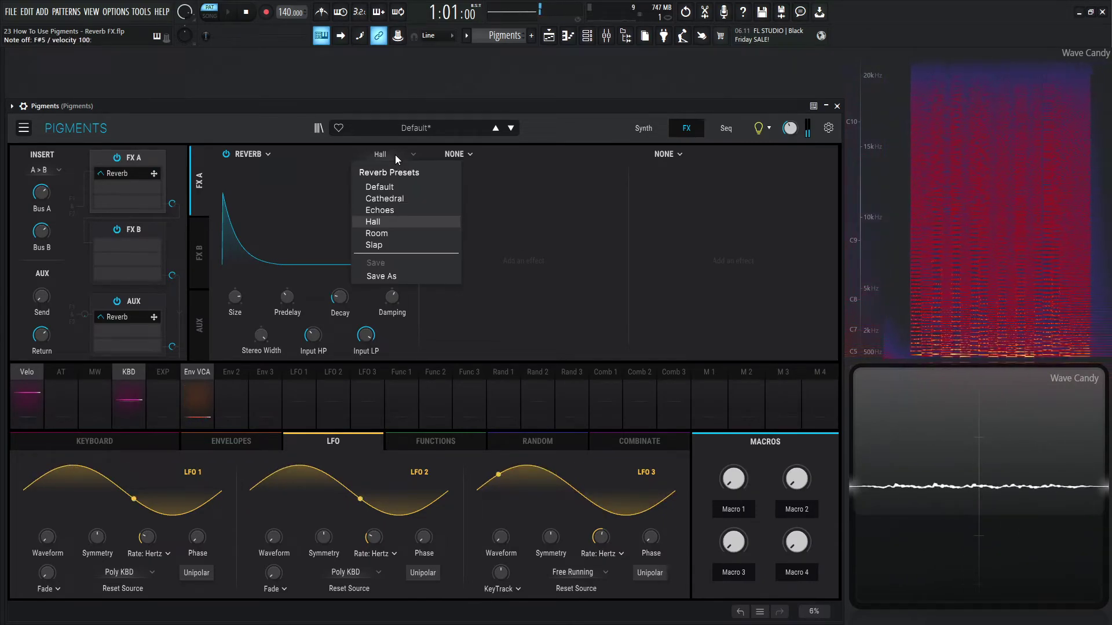
left_click(407, 235)
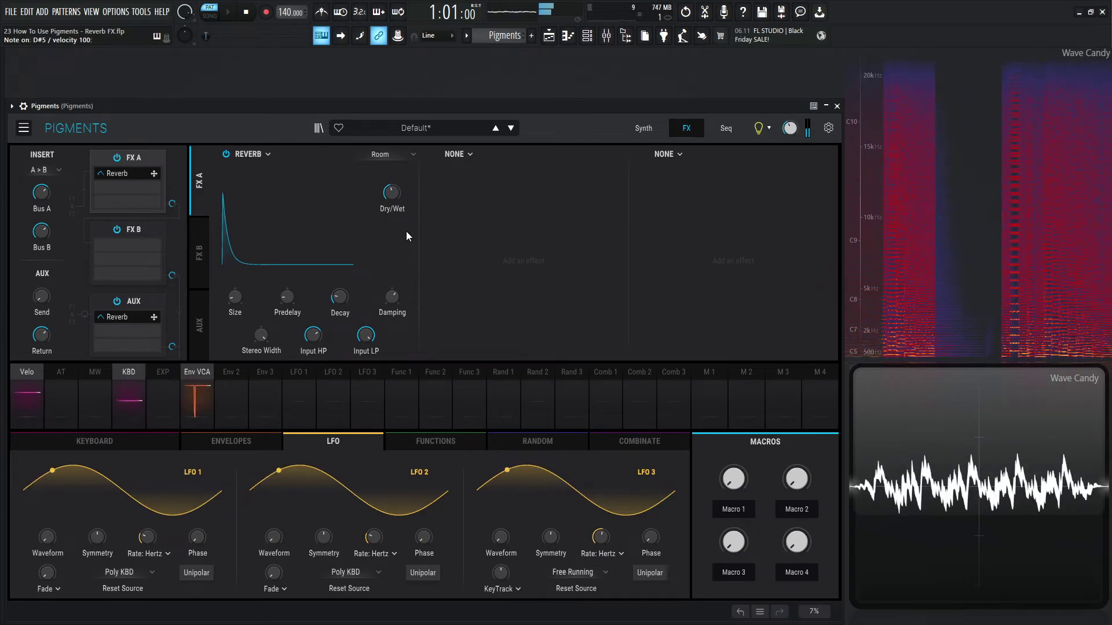
left_click(391, 155)
left_click(401, 230)
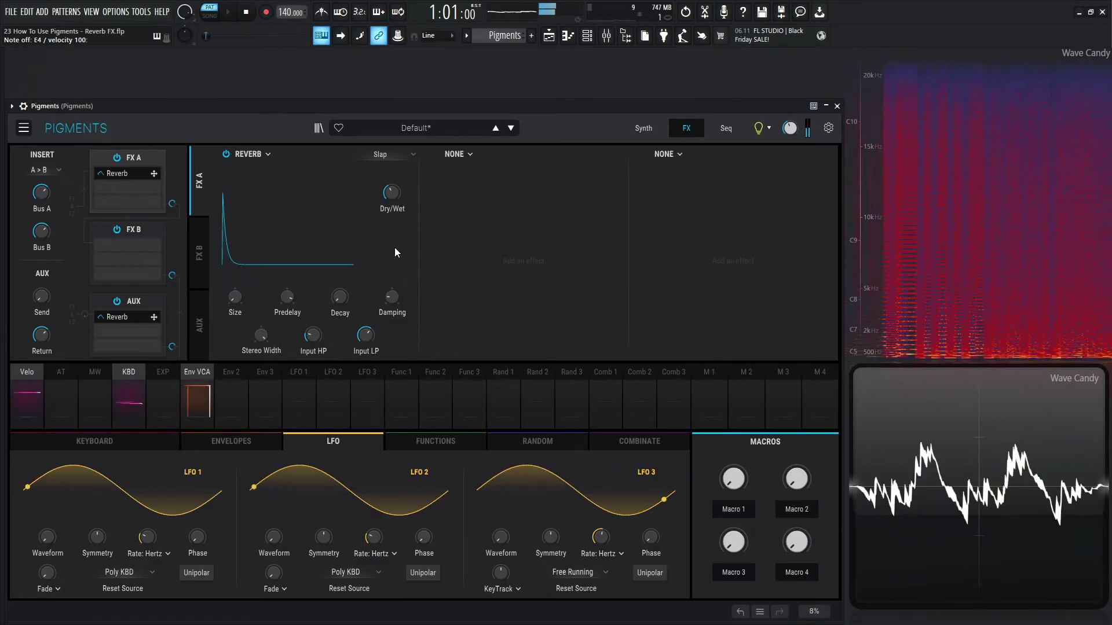
- Review the list of reverb presets and open the effect type choices for FX A's first slot
left_click(408, 156)
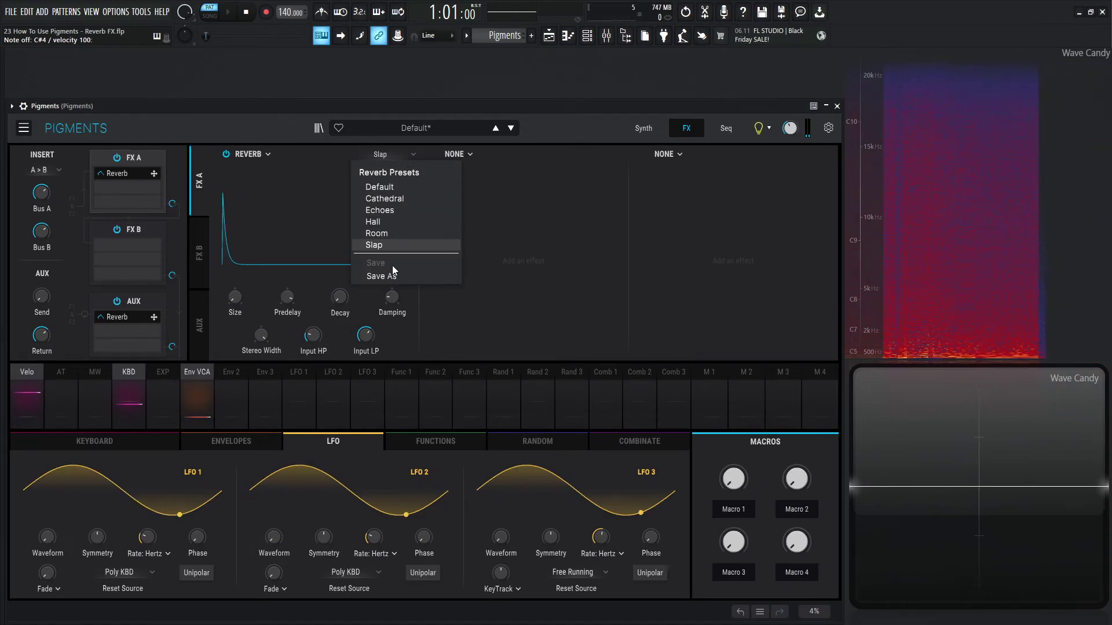
left_click(258, 129)
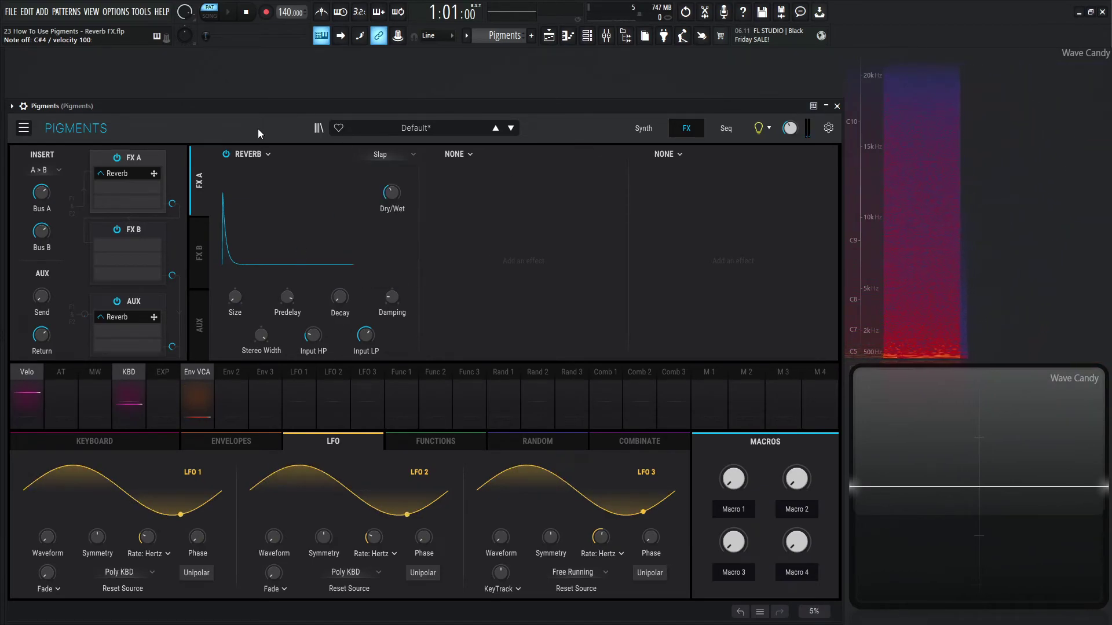
left_click(268, 153)
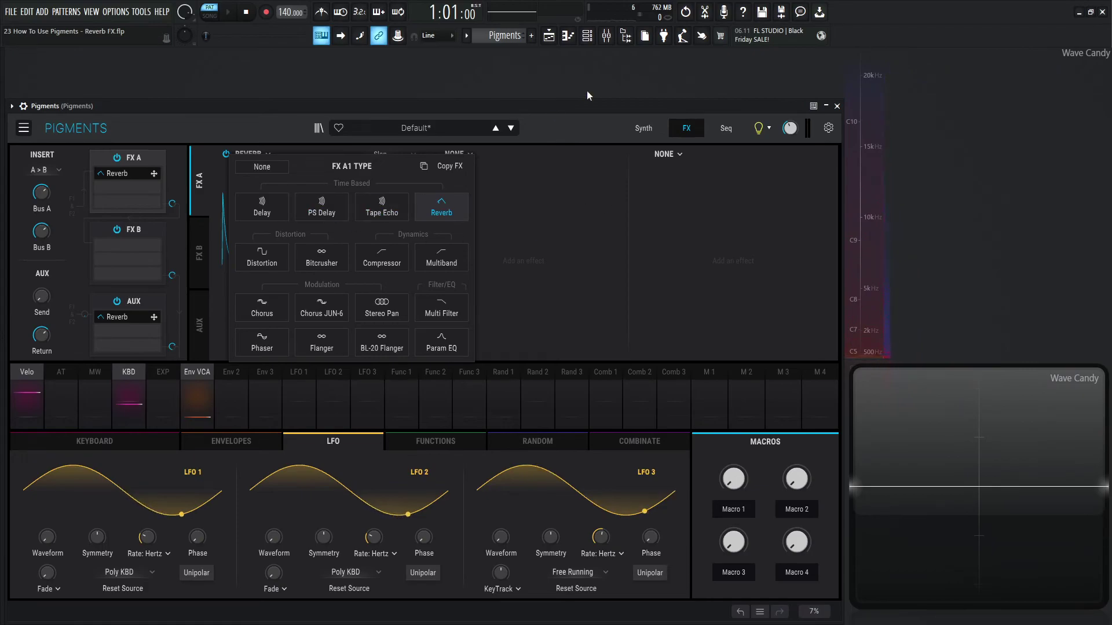